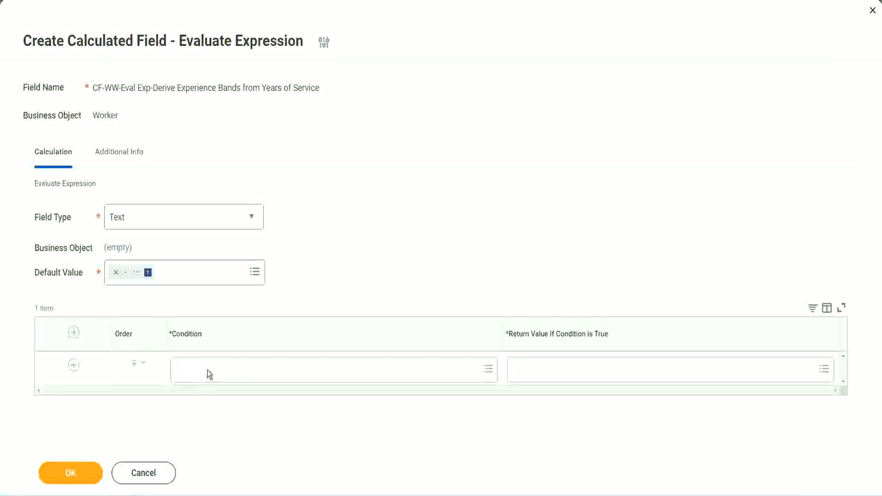
Copy Field 1's name from the Notepad++ notes and set the first row's condition to CF-WW-TF-Length of Service between 0 and 7 years
click(209, 374)
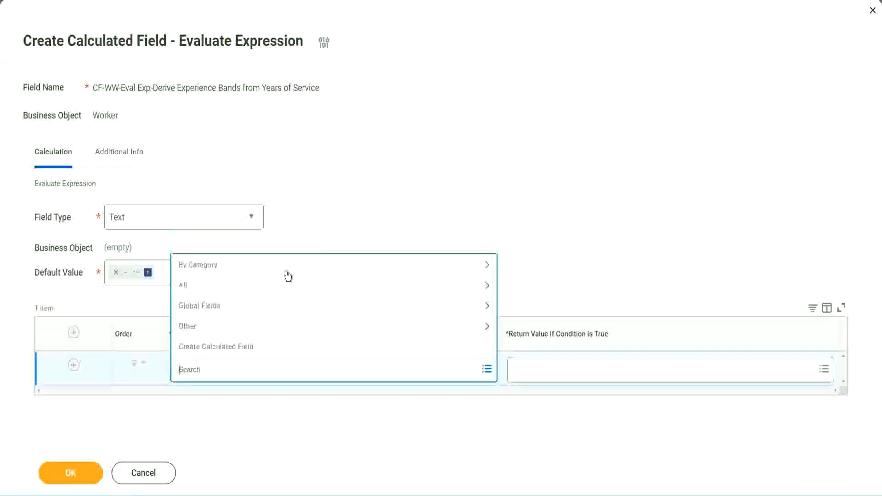
click(337, 204)
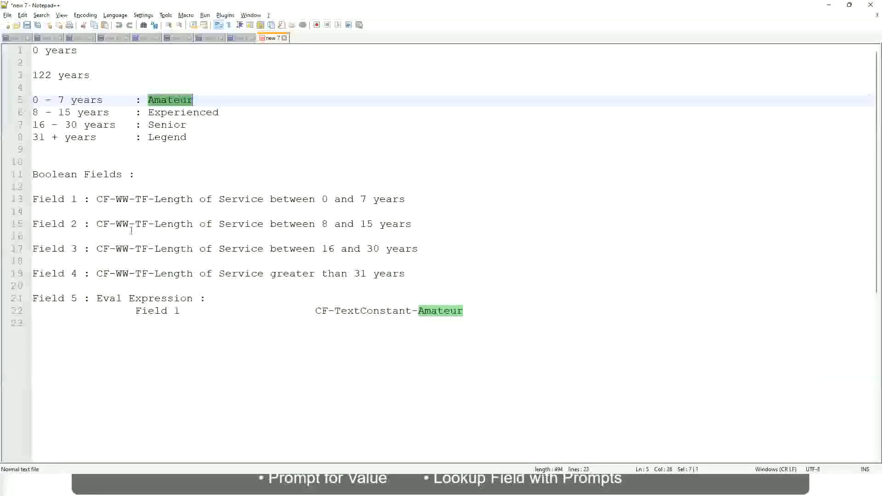
double_click(100, 199)
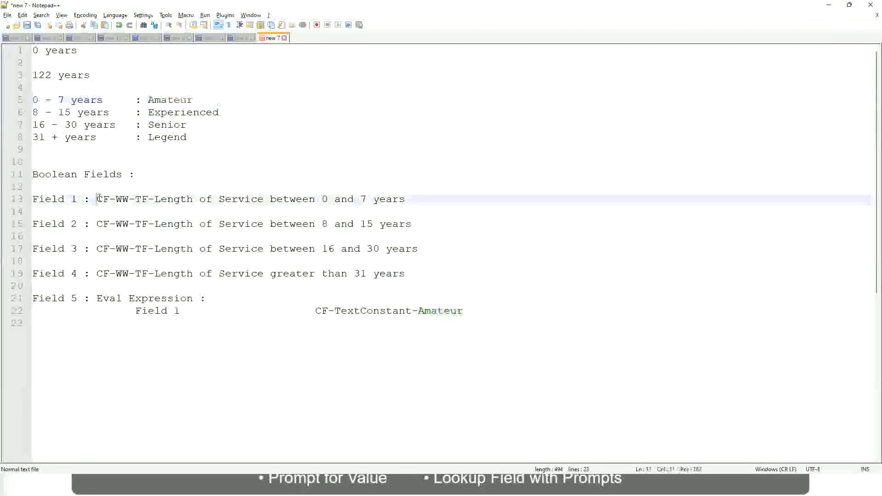
drag(152, 200, 405, 200)
key(ctrl+c)
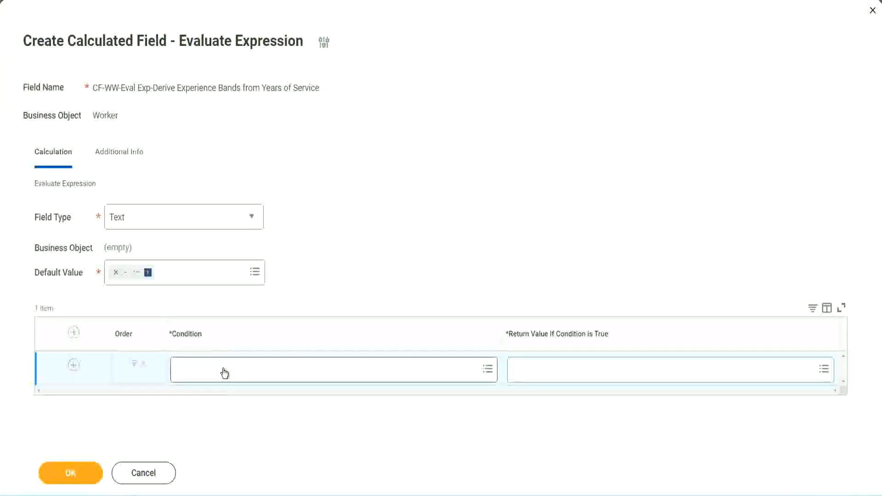
click(224, 373)
key(ctrl+v)
key(Return)
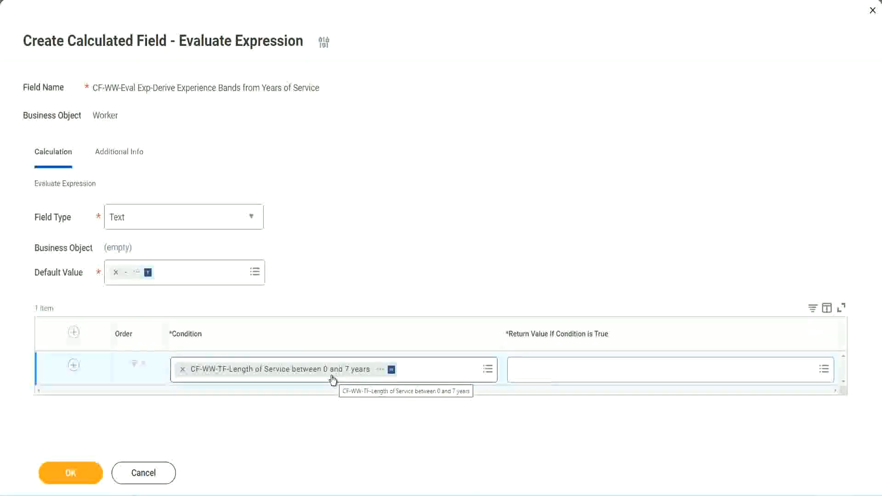
click(574, 376)
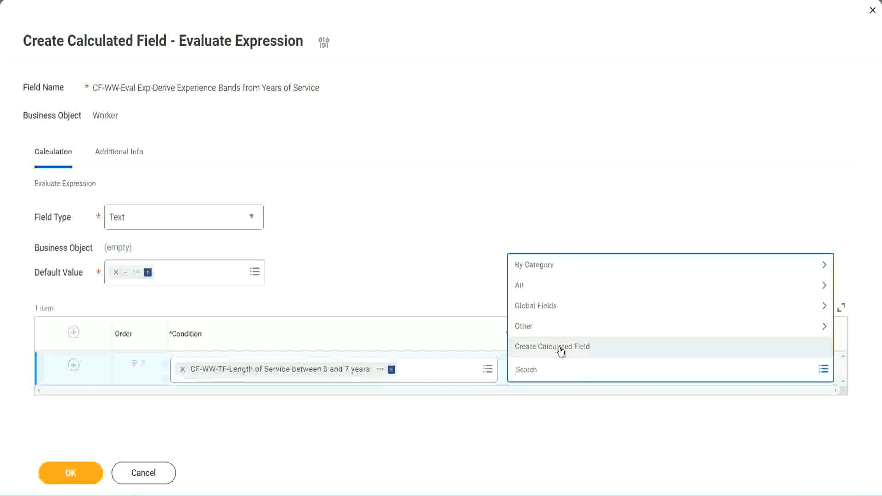
click(512, 229)
click(531, 373)
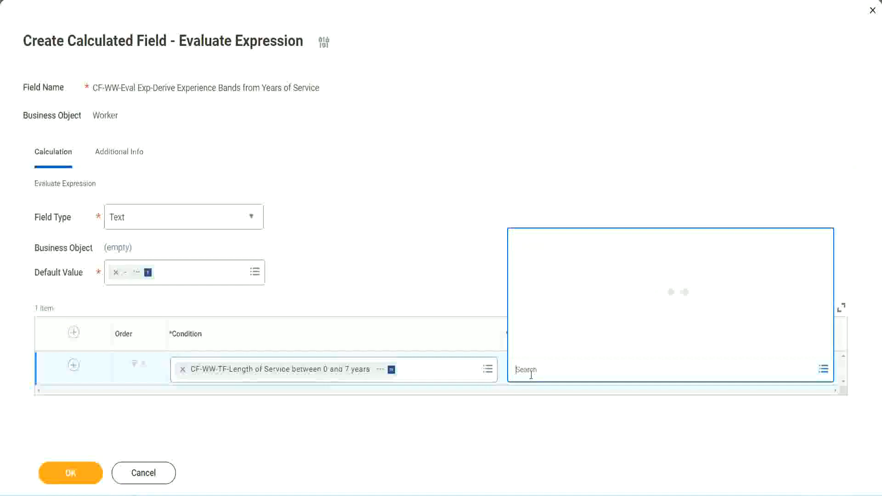
text(Amaterue)
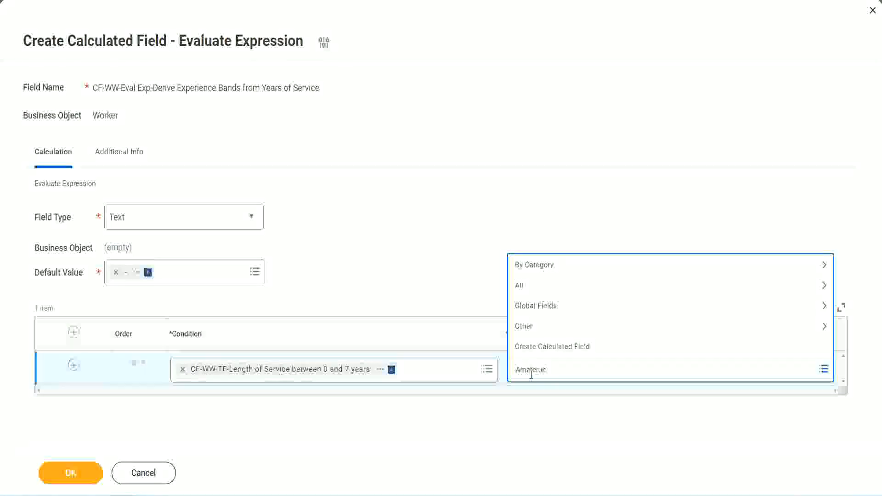
click(446, 270)
click(556, 378)
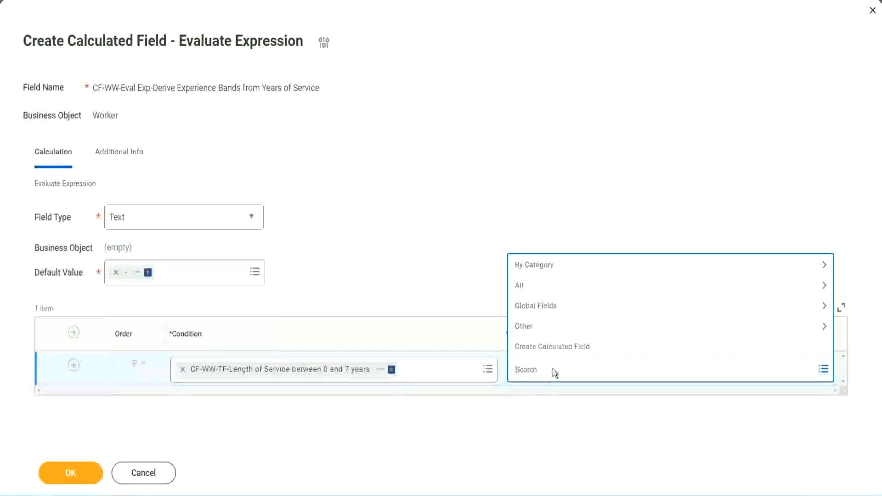
click(444, 267)
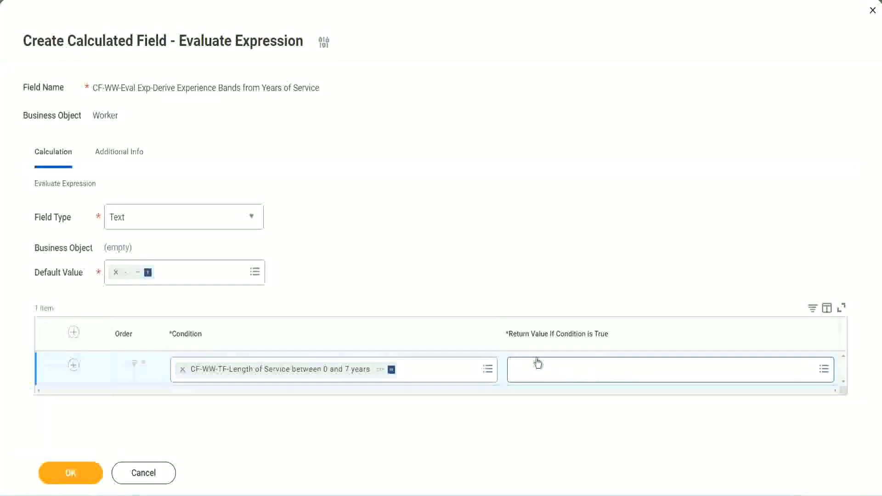
Start a new calculated field for the first row's return value and name it CF-WW-TC-Amateur
click(571, 370)
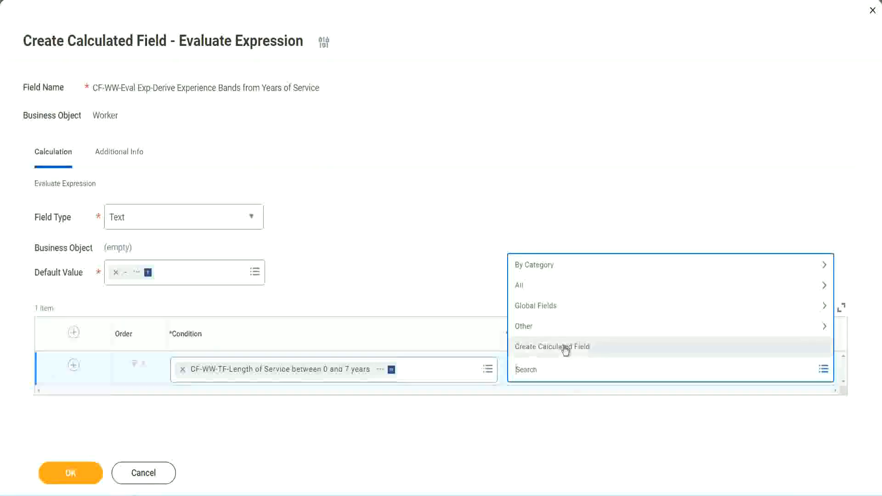
click(565, 348)
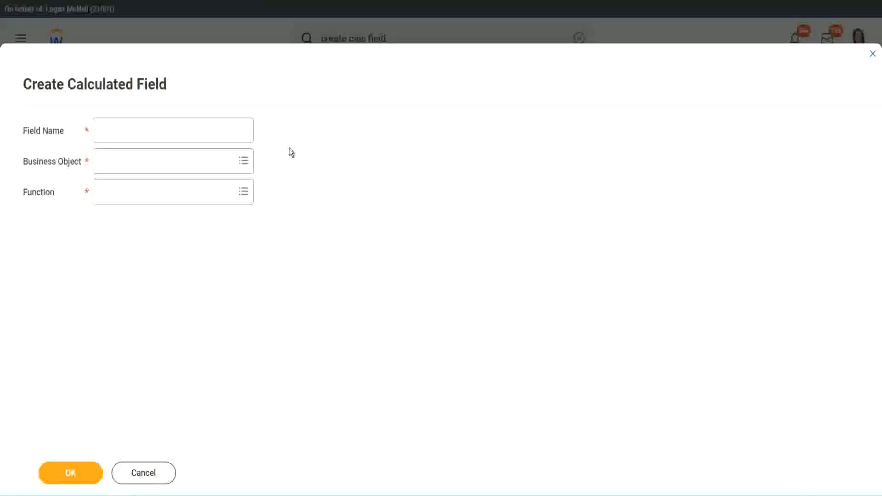
click(109, 131)
text(CF)
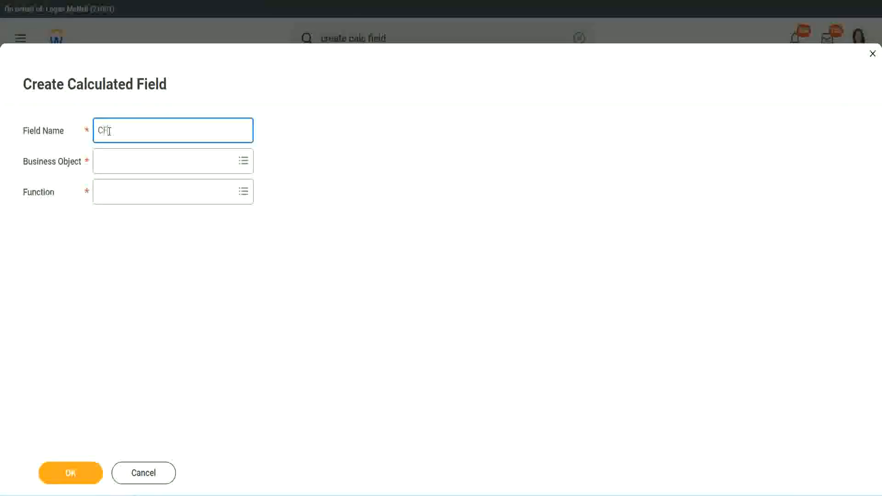
text(_TC)
text(-Am)
text(ateur)
click(110, 131)
text(WW-)
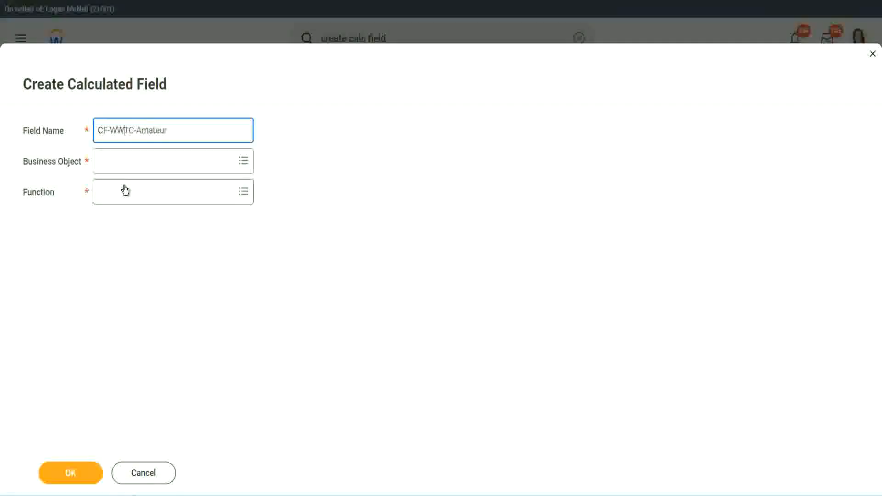
Set the new calculated field's business object to Global
click(124, 161)
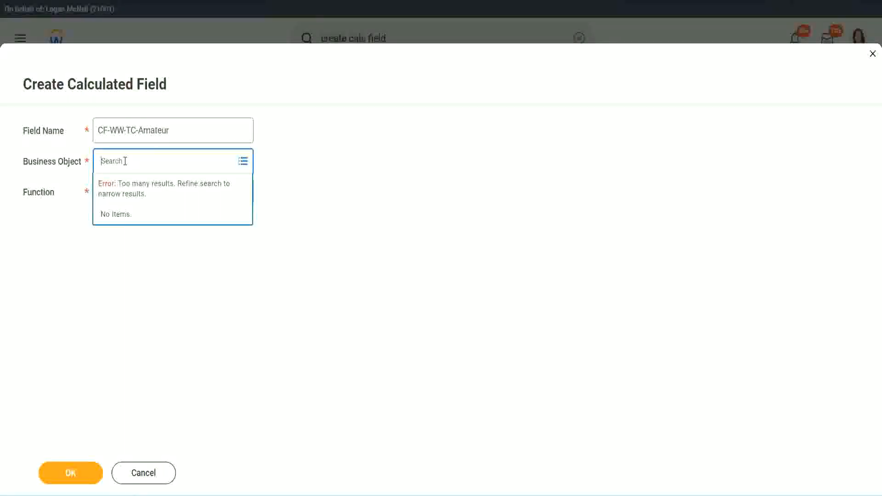
text(worker)
key(BackSpace)
key(BackSpace)
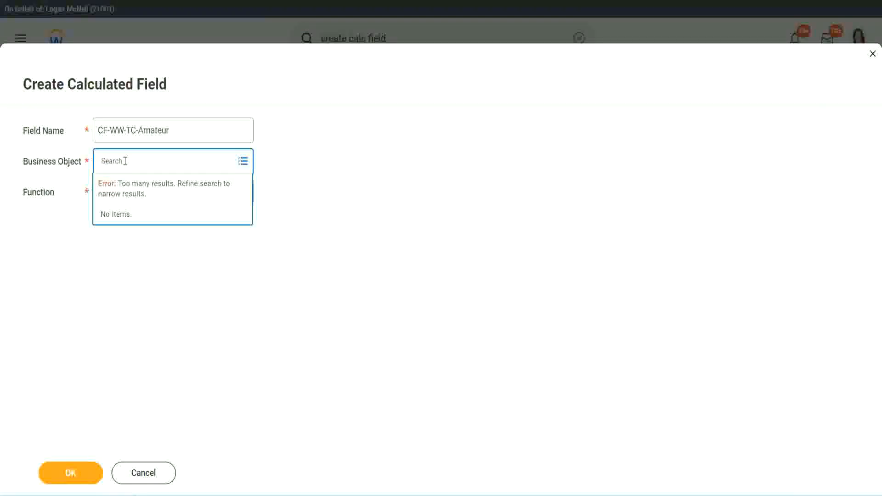
text(global)
key(Return)
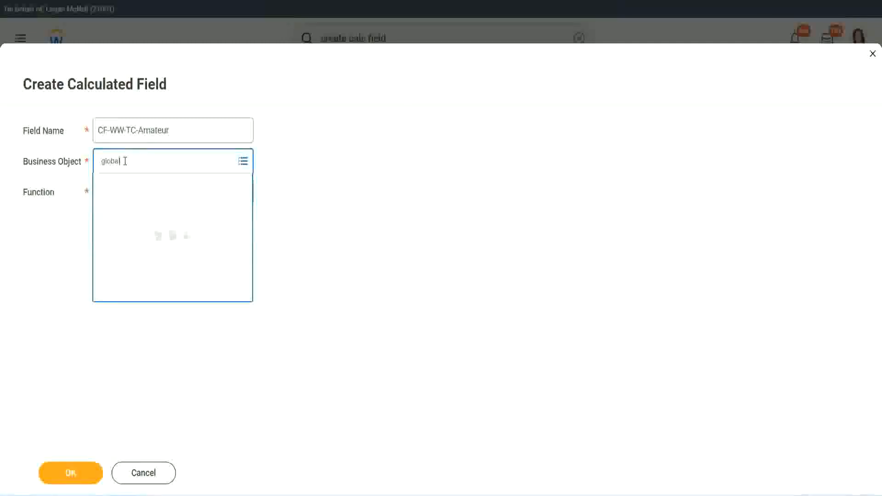
click(139, 219)
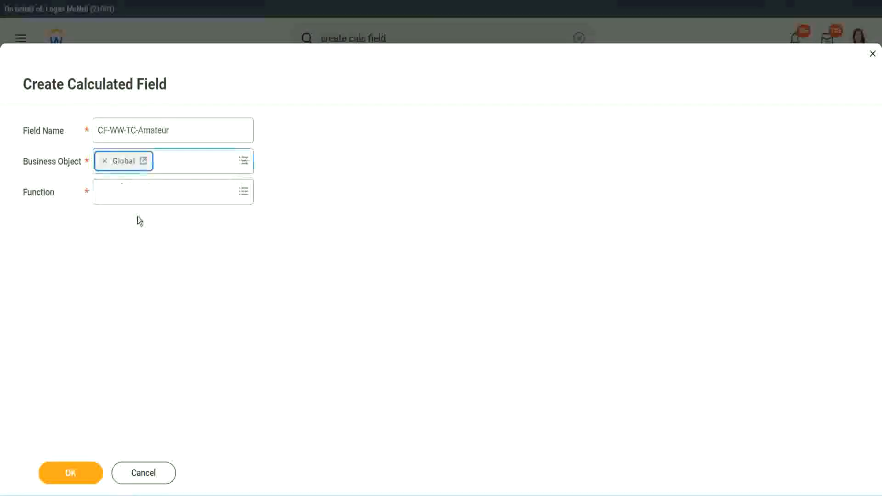
drag(175, 130, 162, 130)
drag(29, 86, 29, 88)
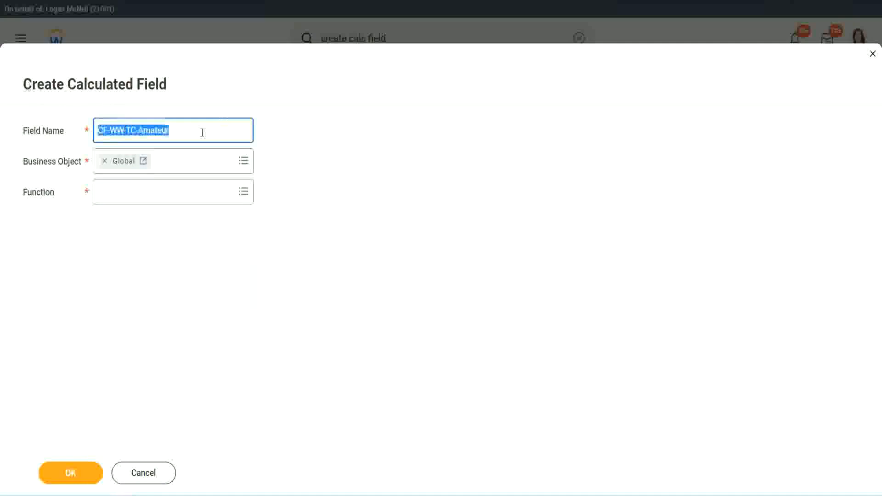
click(192, 133)
double_click(152, 130)
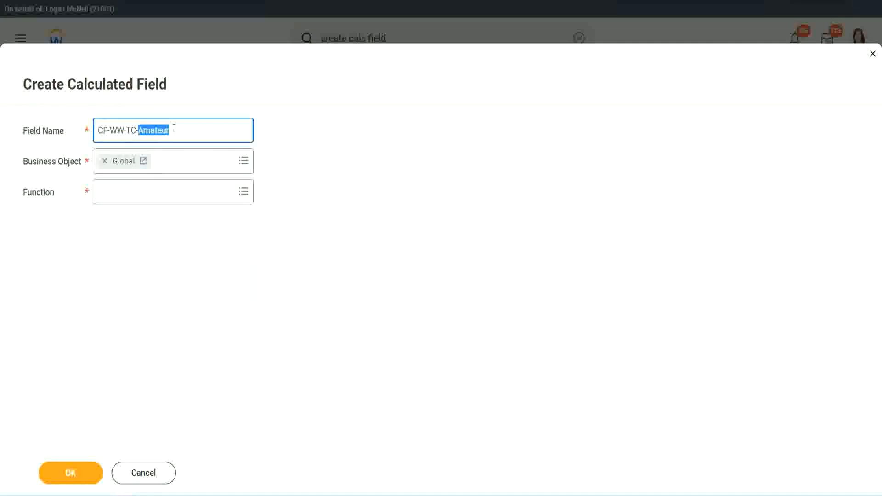
click(183, 128)
double_click(165, 132)
Give the new field the Text Constant function with Amateur as its constant, and save it as the return value
click(123, 190)
text(text const)
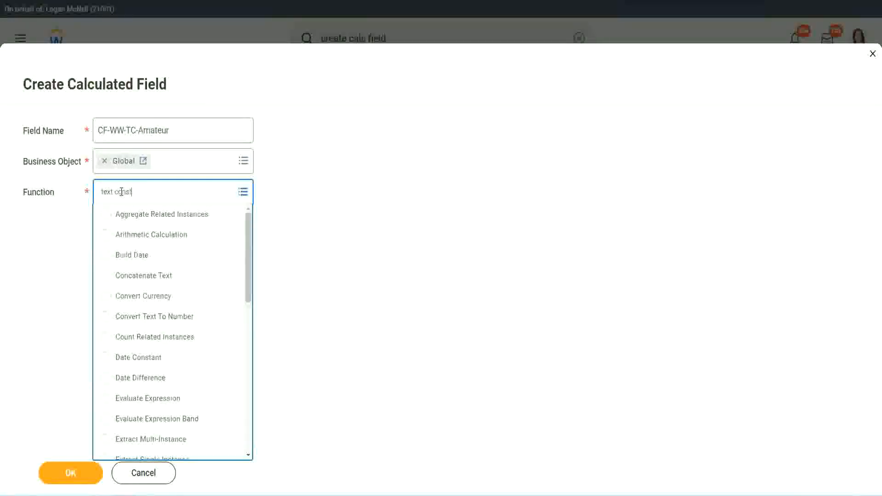
key(Return)
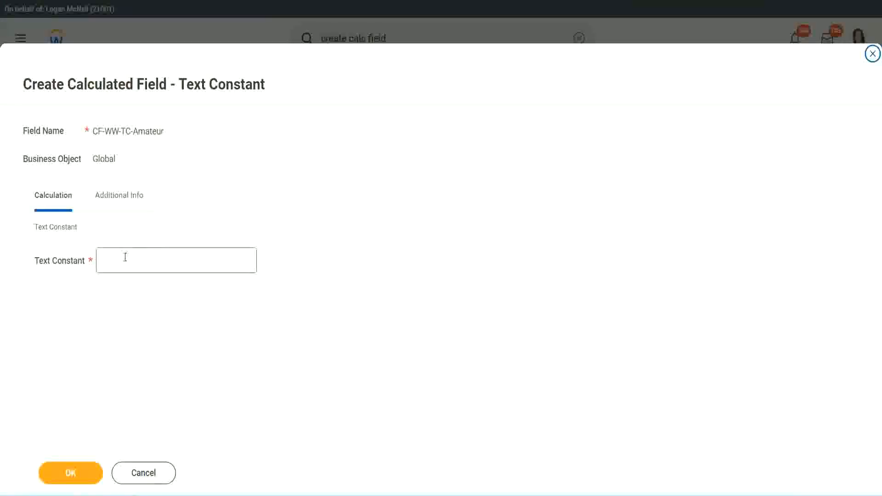
click(144, 258)
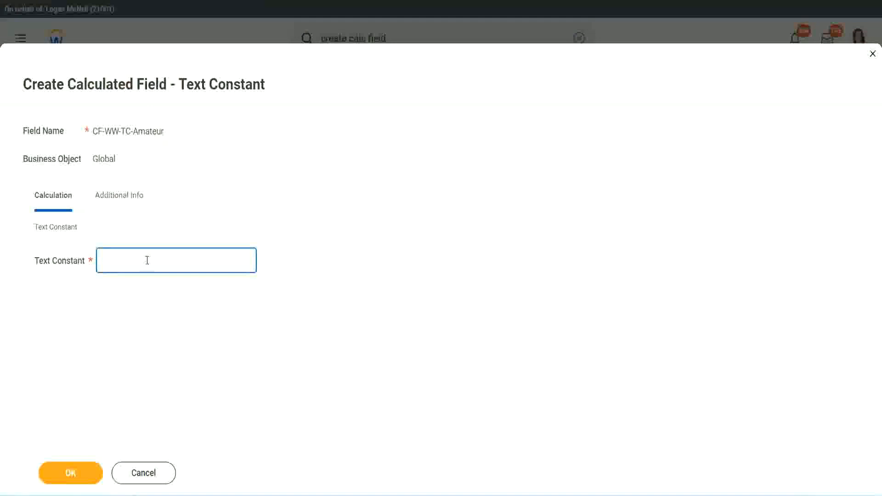
text(Amateur)
click(69, 473)
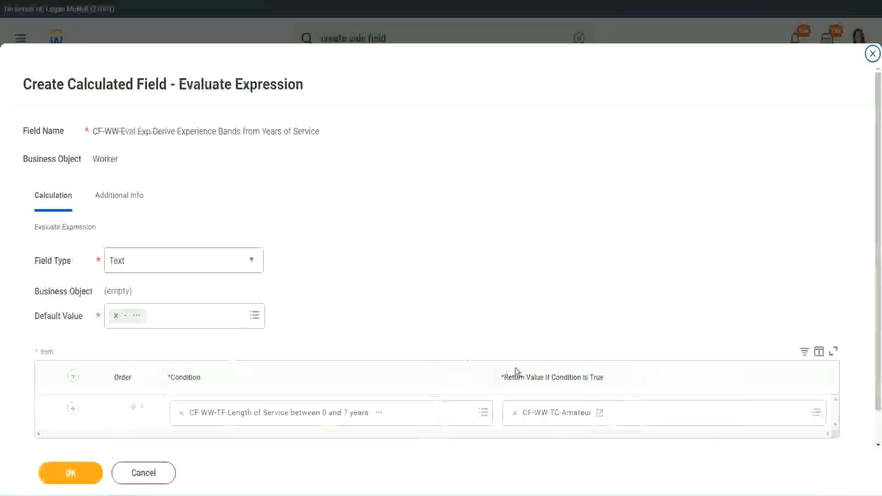
Copy the text of the CF-WW-TC-Amateur return value and add three more rows to the condition table
right_click(548, 416)
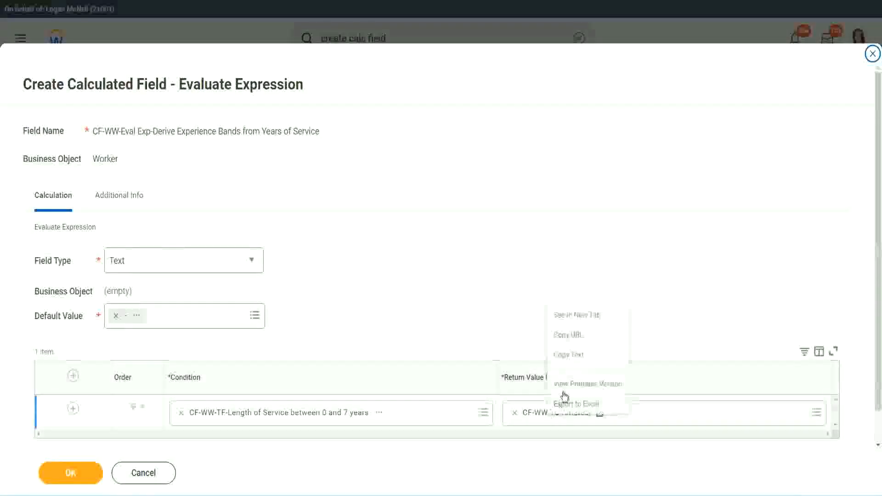
click(577, 357)
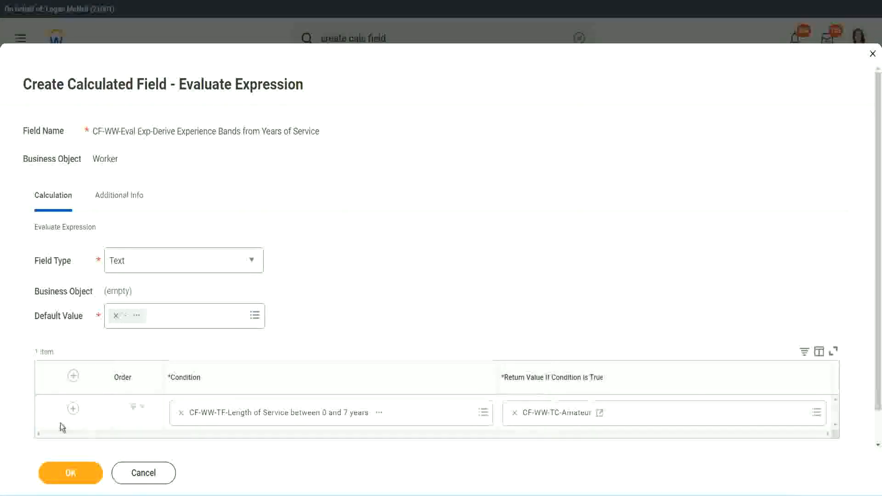
click(73, 409)
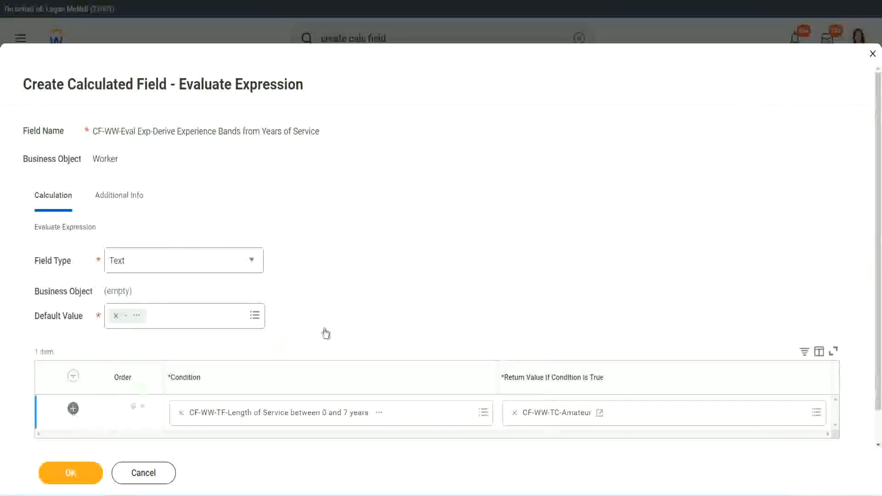
key(Return)
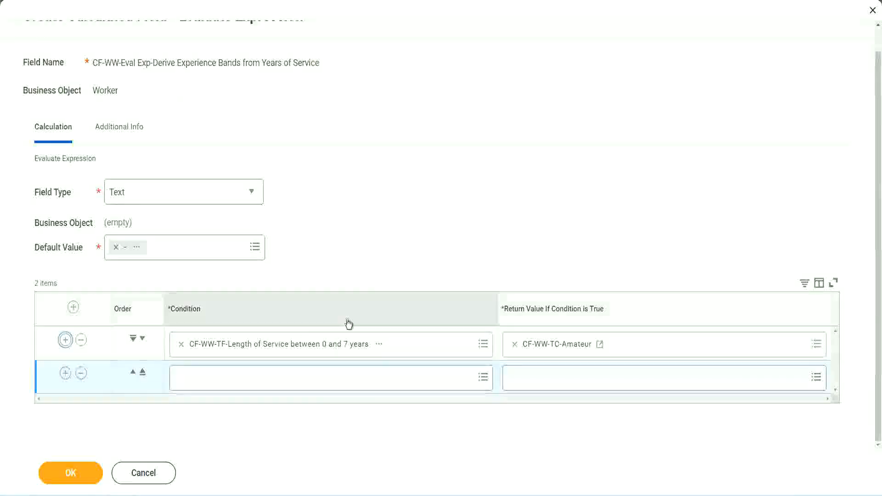
click(67, 374)
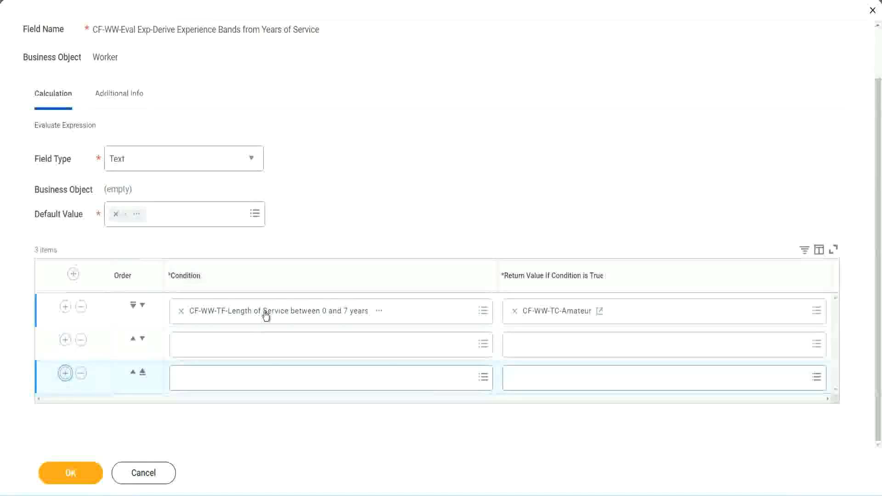
key(Return)
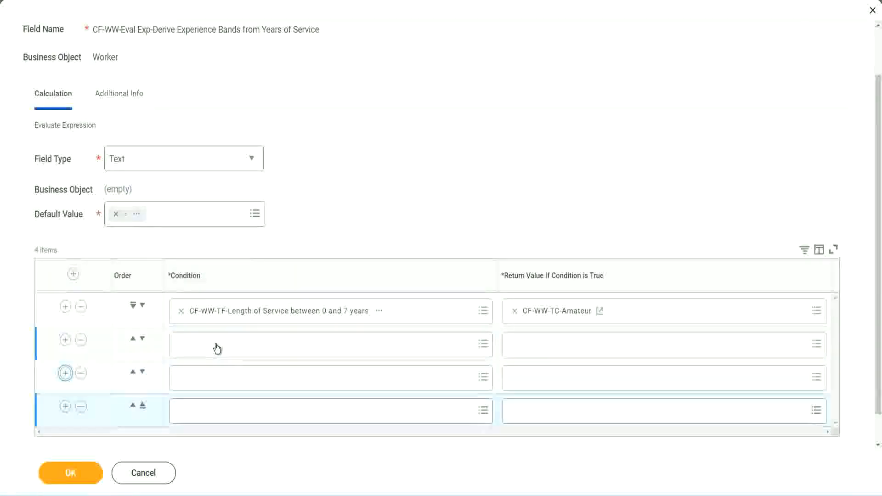
Set the second row's condition to CF-WW-TF-Length of Service between 8 and 15 years
click(217, 348)
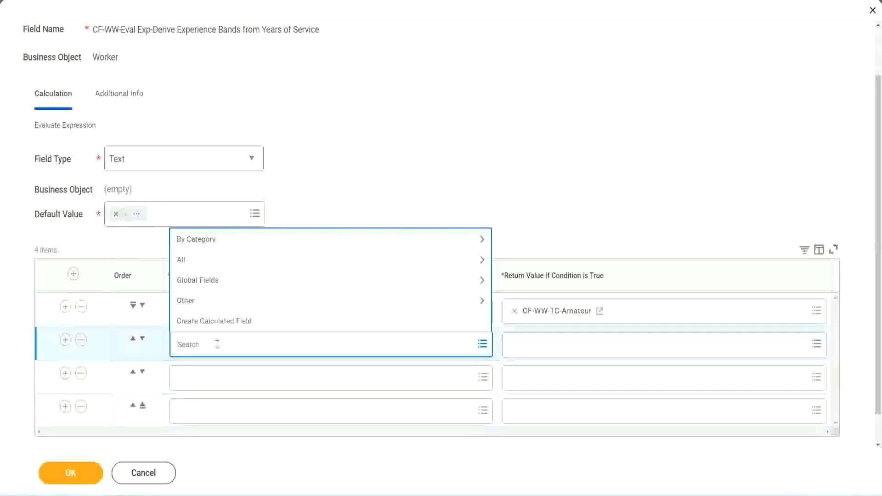
text(cf-ww)
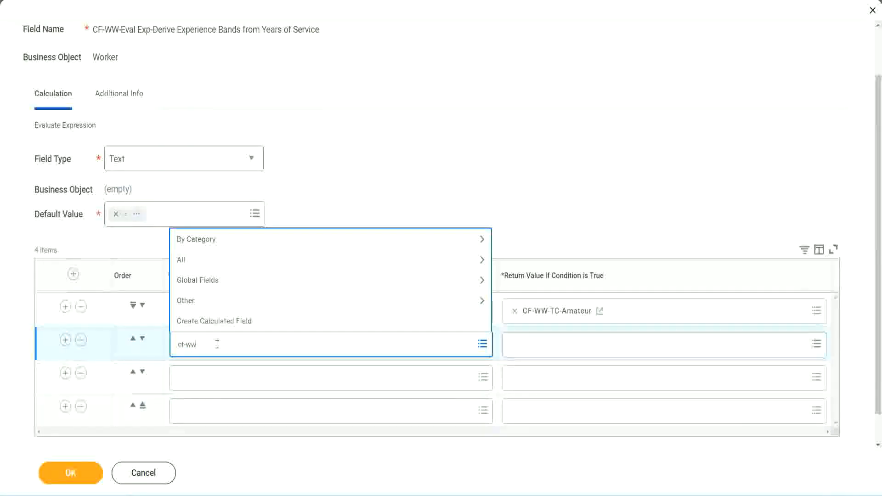
text(-tf)
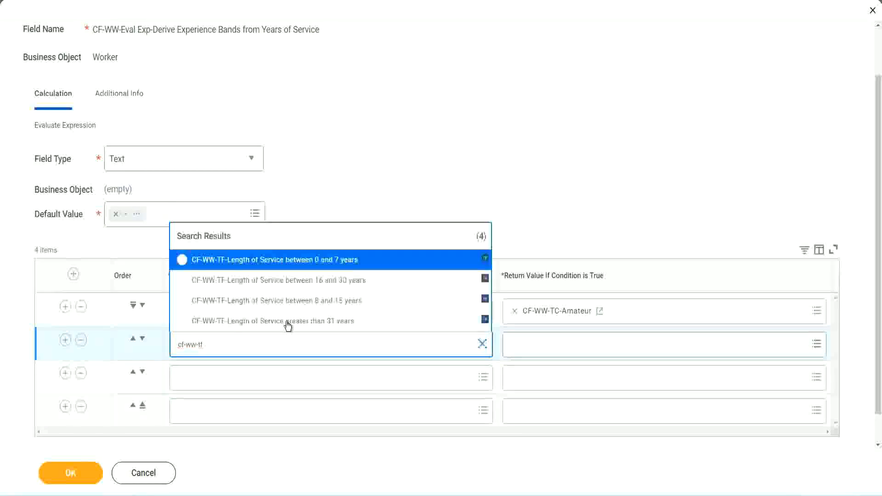
click(340, 302)
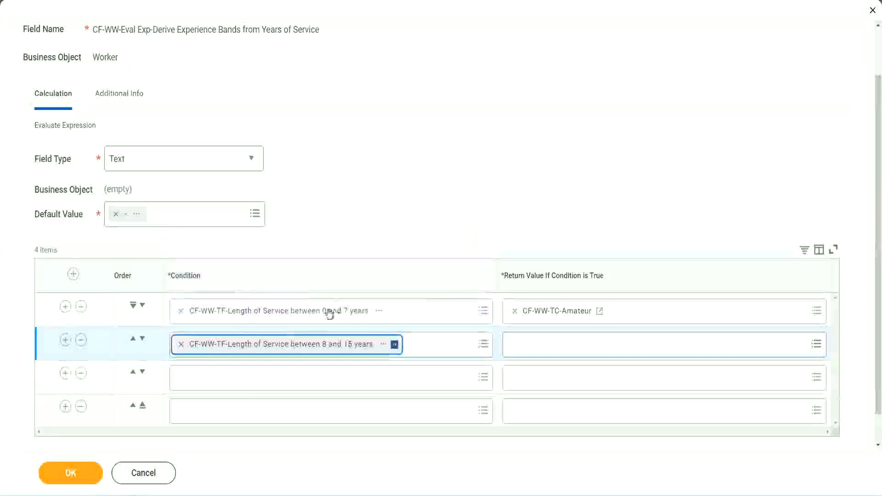
Set the third row's condition to CF-WW-TF-Length of Service between 16 and 30 years
click(223, 377)
text(cf)
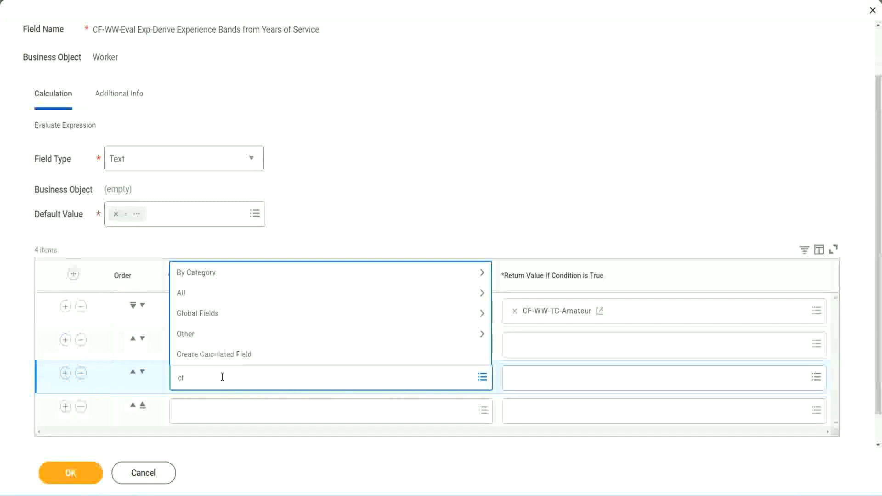
text(-ww-tf)
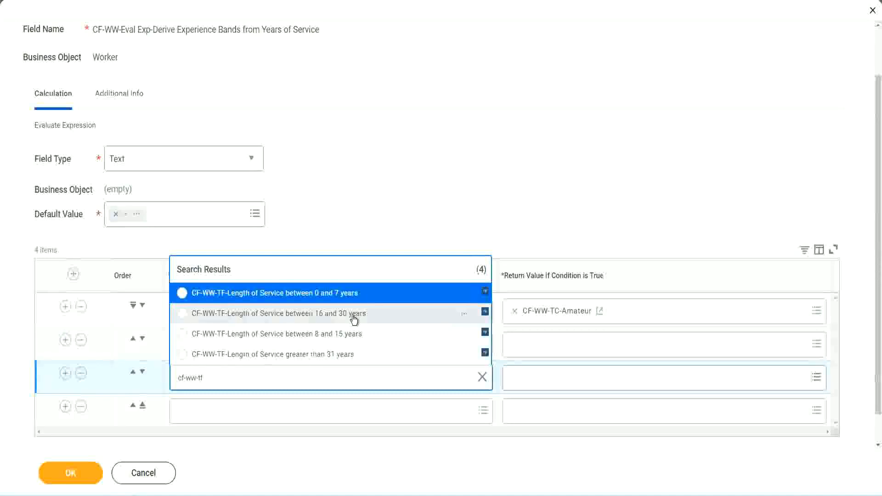
click(354, 317)
Set the fourth row's condition to CF-WW-TF-Length of Service greater than 31 years
click(208, 412)
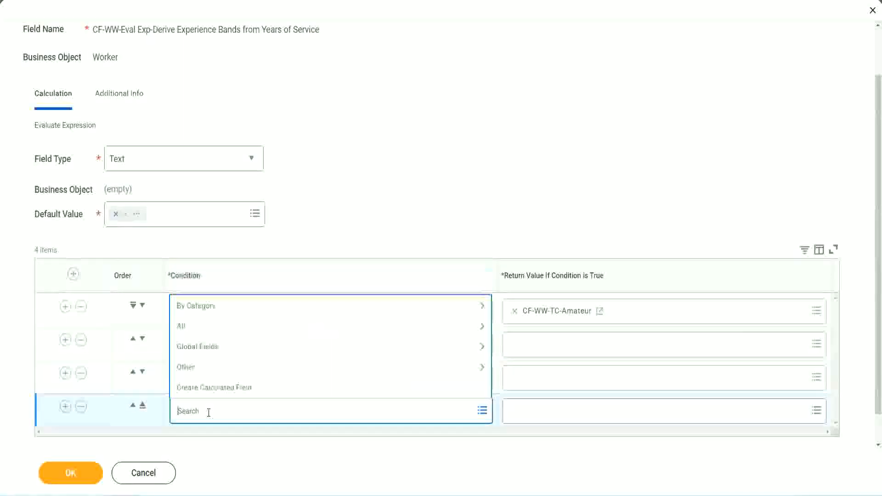
text(cf-ww)
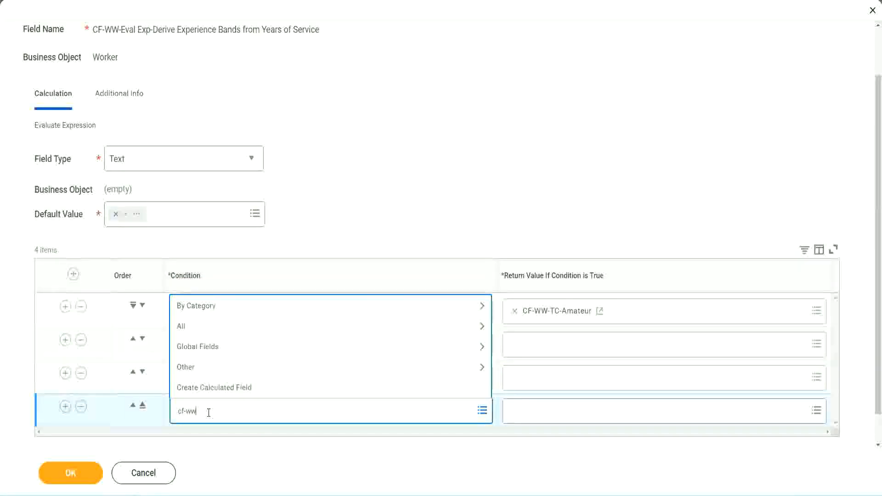
text( tf 31)
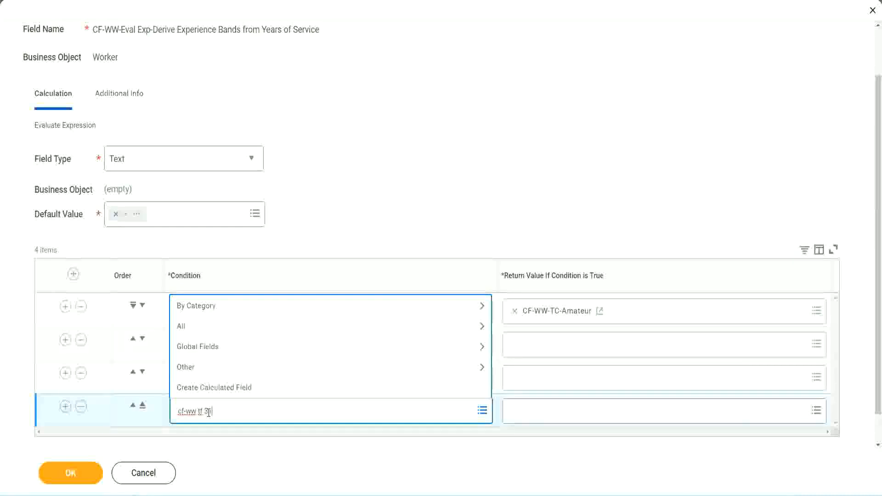
key(Return)
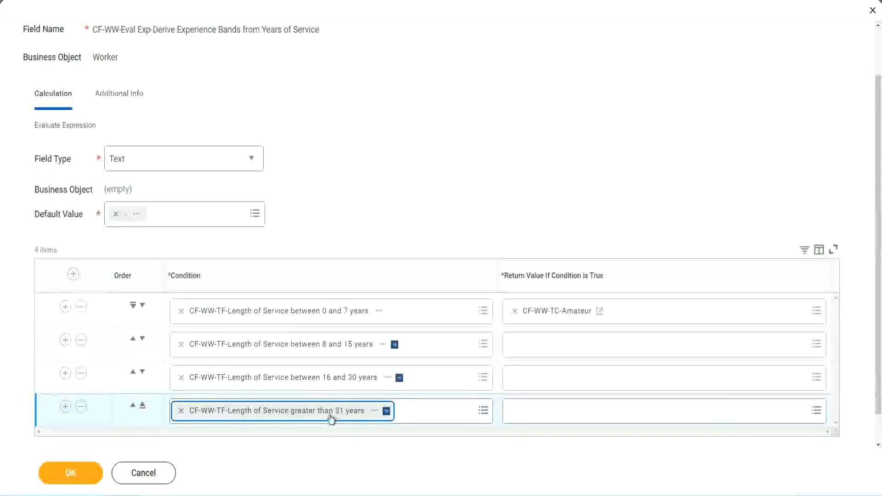
click(397, 190)
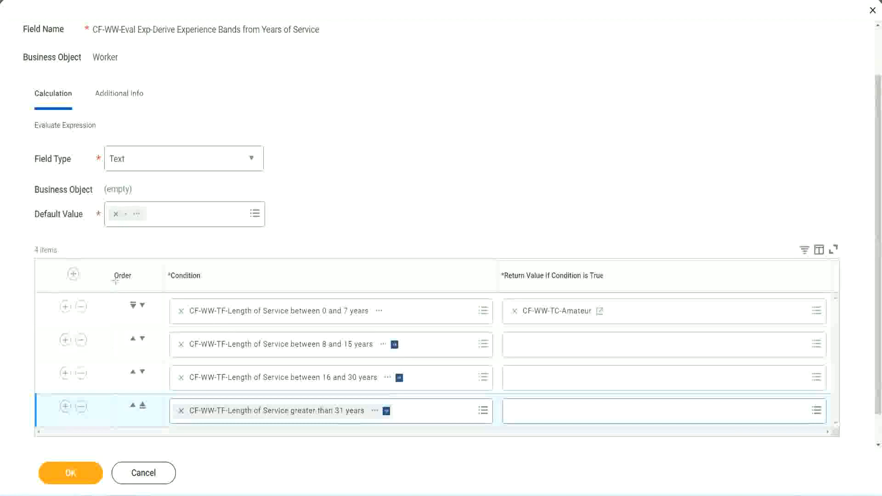
Try out the condition order by moving the 8 to 15 years row above and below the 0 to 7 years row
drag(98, 269, 98, 363)
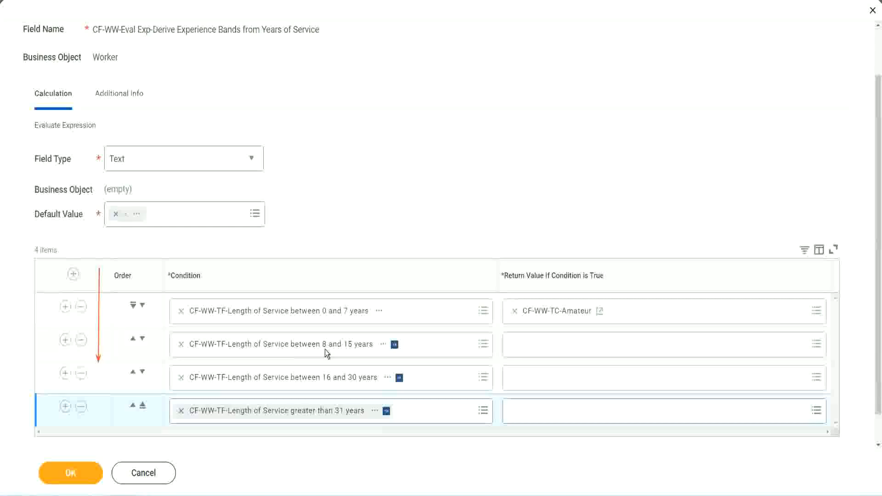
click(133, 340)
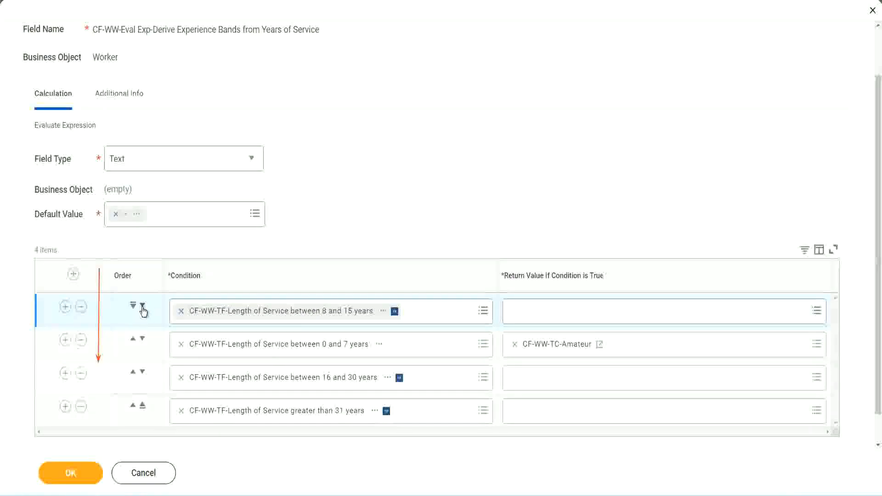
click(142, 305)
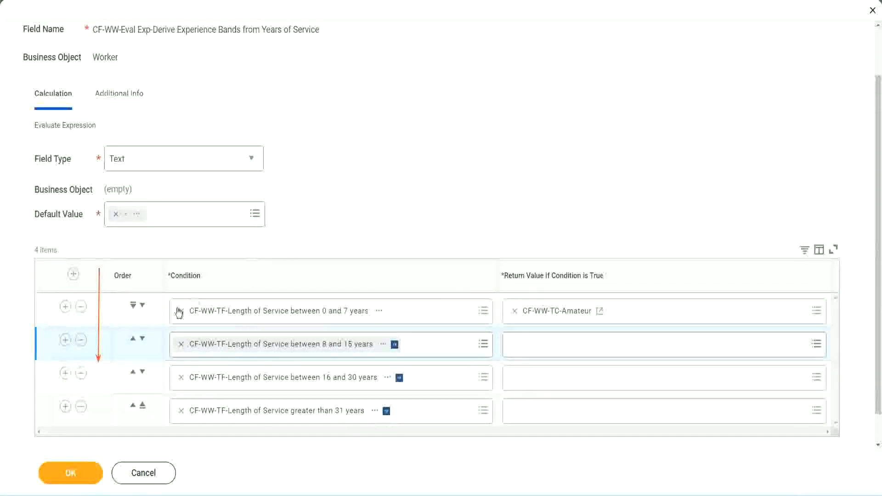
click(133, 341)
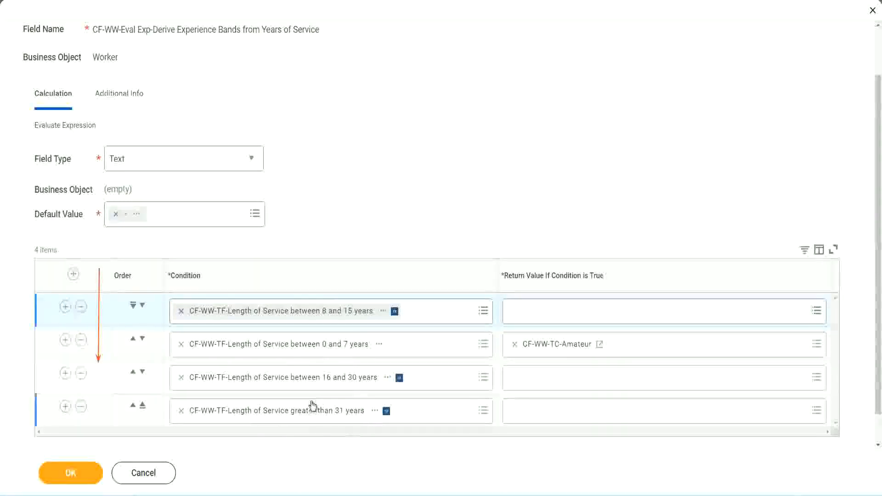
Copy the text of the CF-WW-TC-Amateur return value and move the 8 to 15 years row below the 0 to 7 years row
right_click(558, 349)
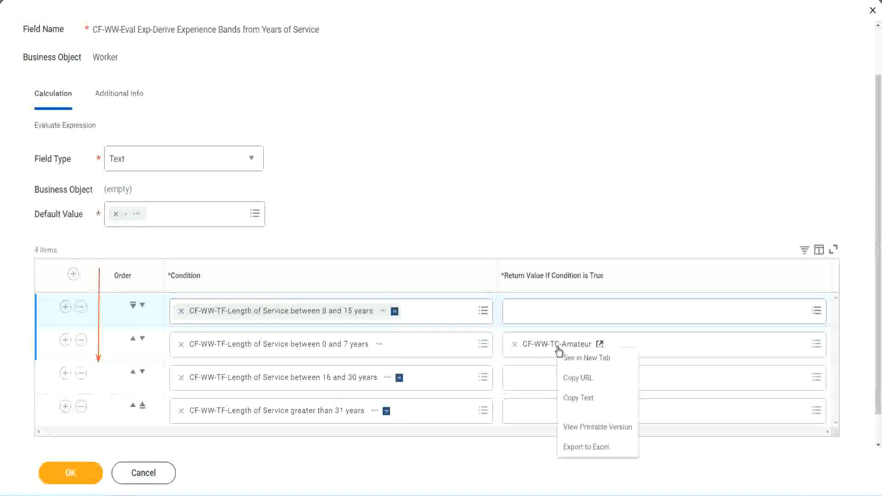
click(577, 397)
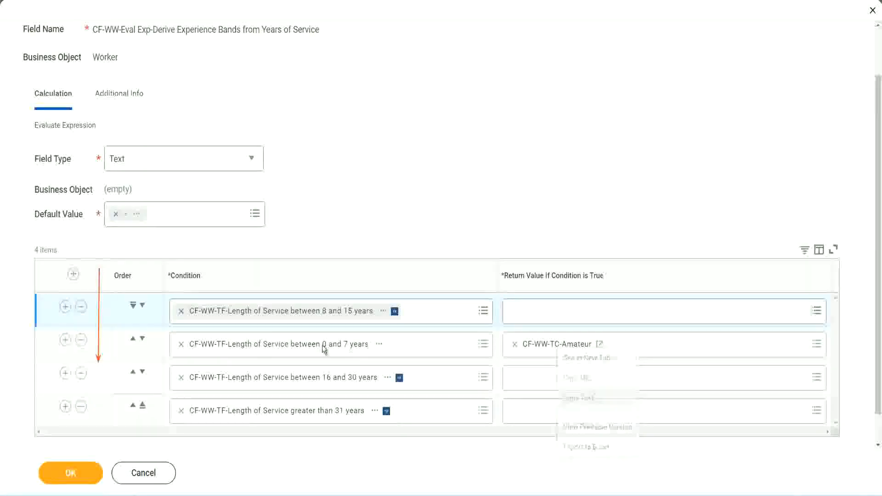
click(142, 306)
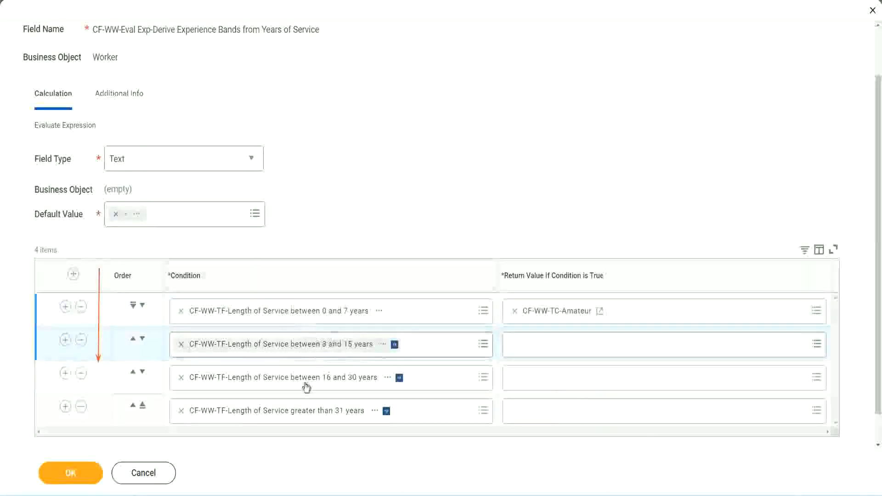
Create a calculated field for the second row's return value named CF-WW-TC-Experienced, with business object Global and function Text Constant
click(510, 340)
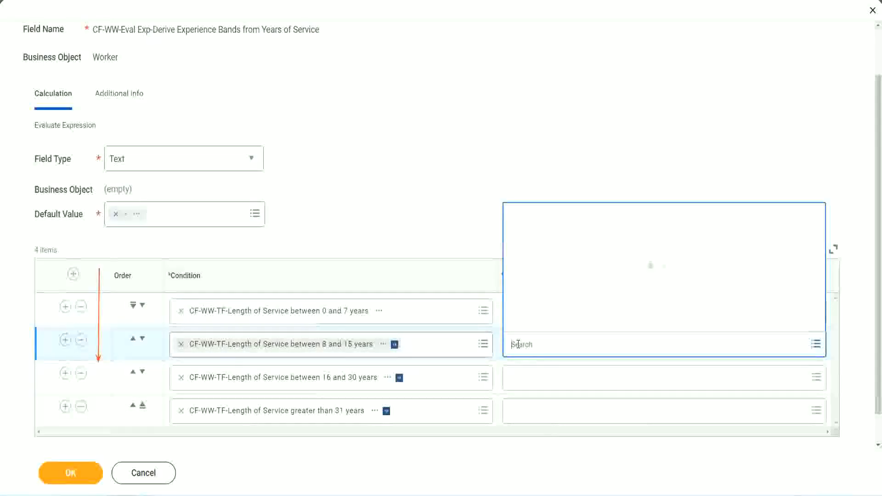
click(547, 322)
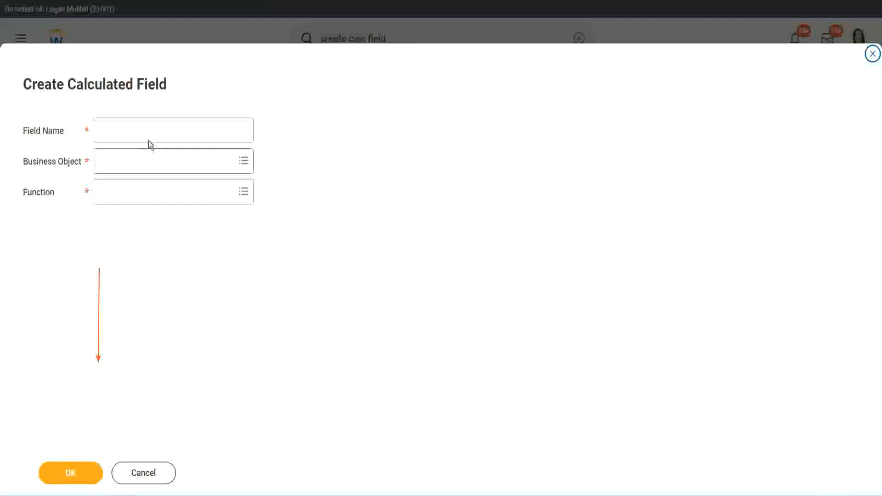
click(141, 130)
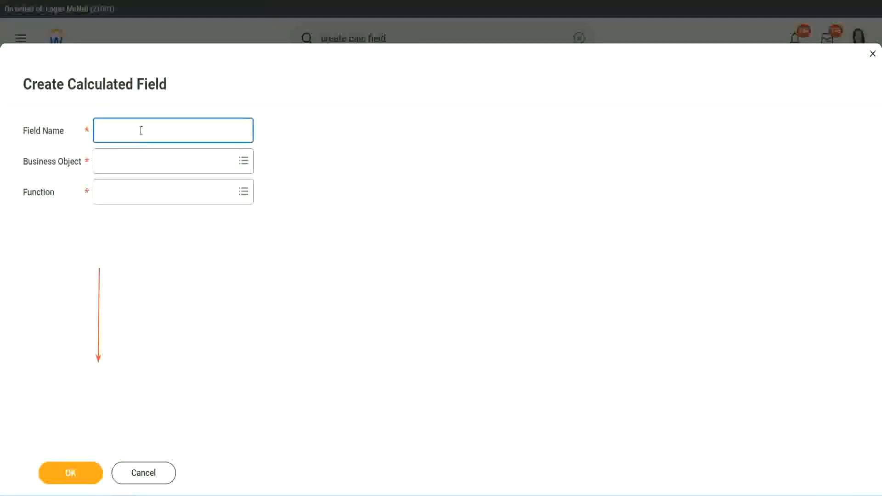
key(ctrl+v)
double_click(150, 130)
text(Ex)
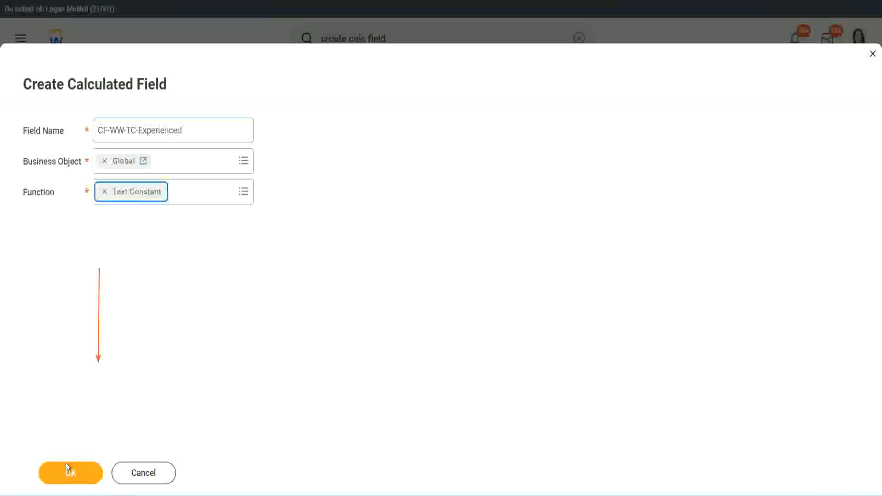
Enter Experienced as the text constant of CF-WW-TC-Experienced and save it as the second row's return value
click(68, 469)
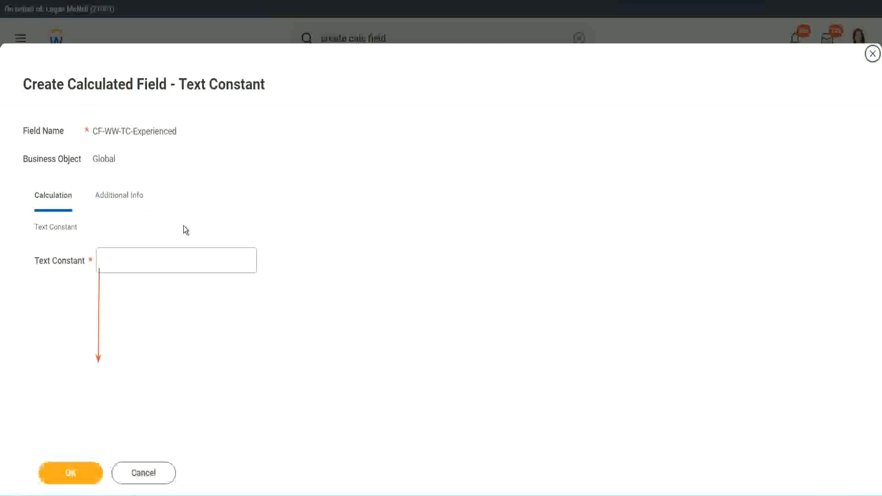
click(134, 261)
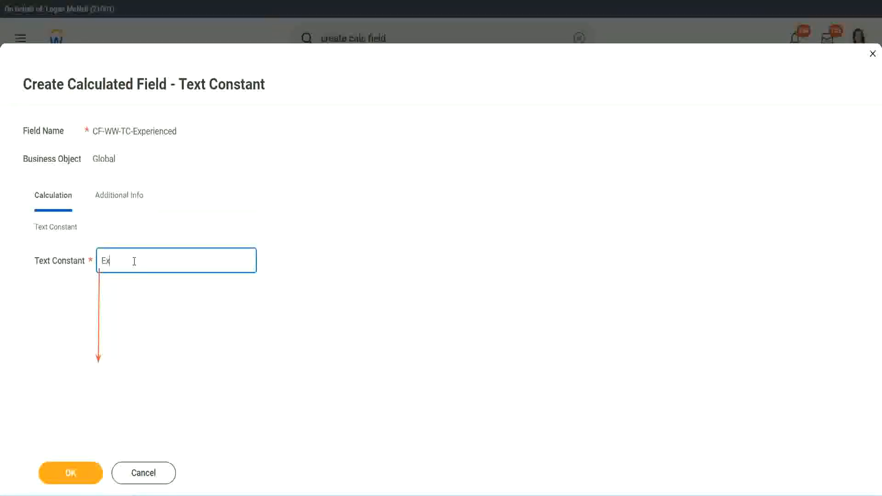
click(73, 474)
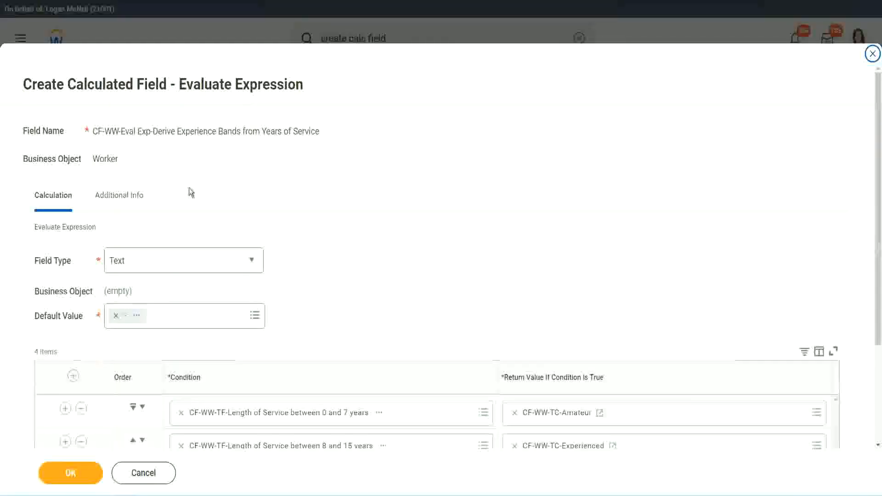
Start a calculated field for the third row's return value with CF-WW-TC-Amateur as base name, and check the band names in Notepad++
scroll(407, 240, down, 3)
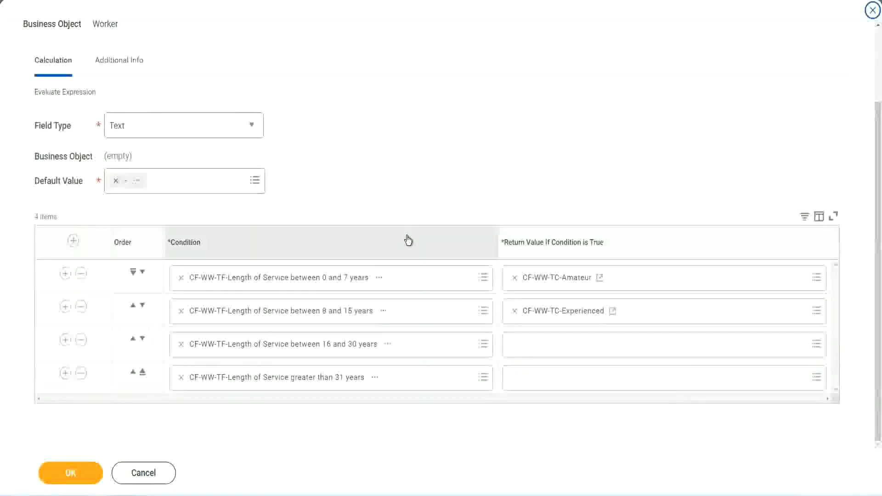
click(550, 349)
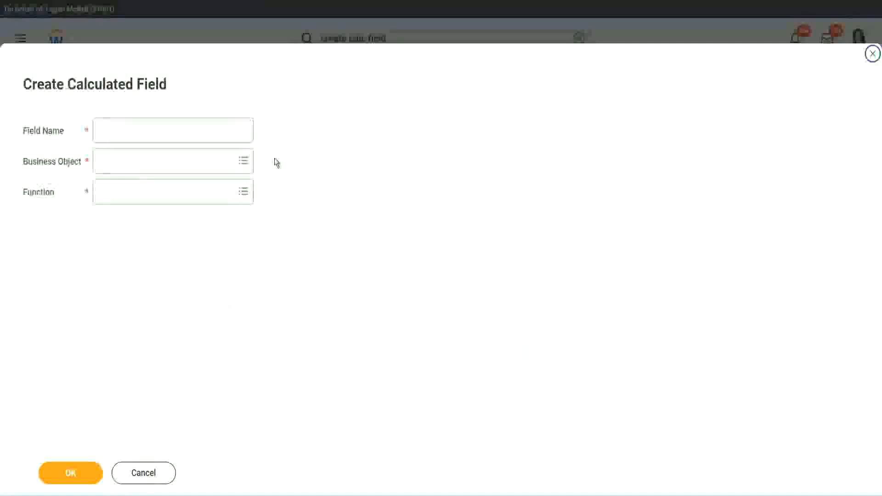
click(187, 130)
text(CF-WW-TC-Amateur)
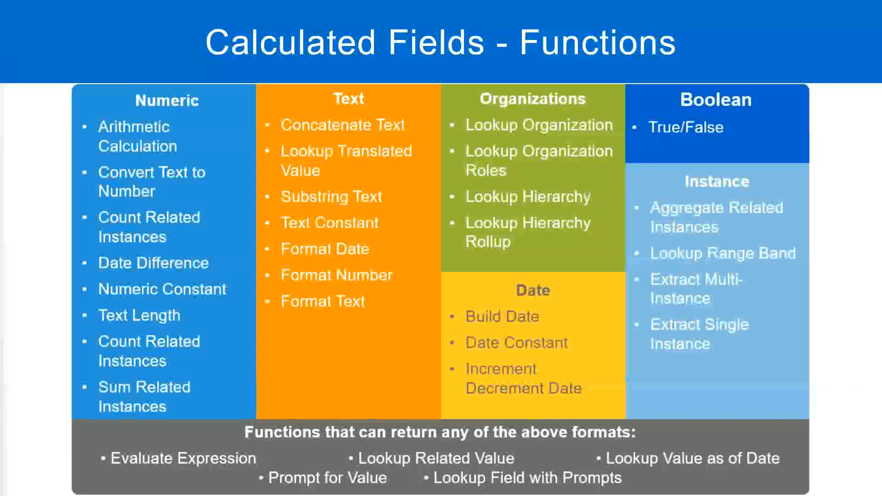
key(alt+Tab)
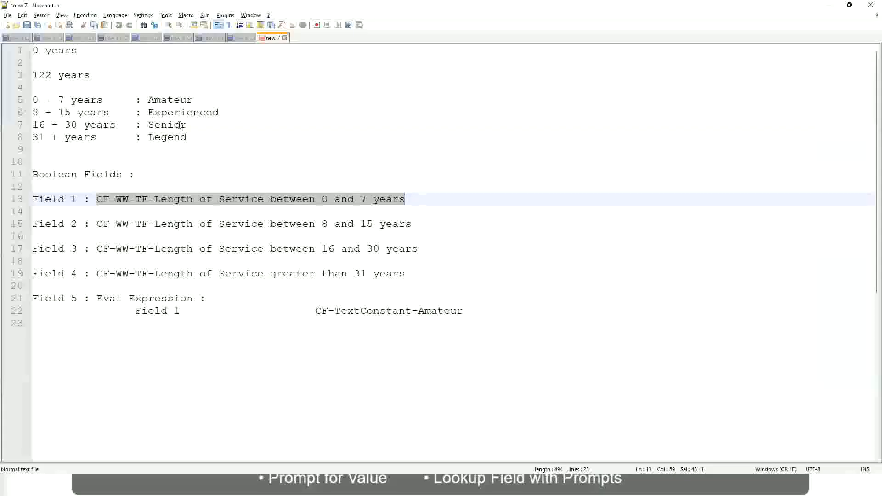
key(alt+Tab)
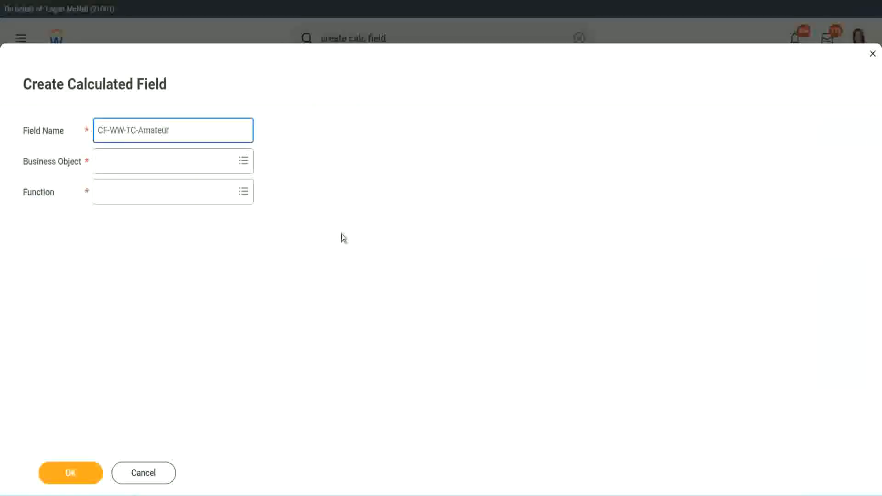
Set the new field's business object to Global and change its name to CF-WW-TC-Senior
click(102, 162)
text(global)
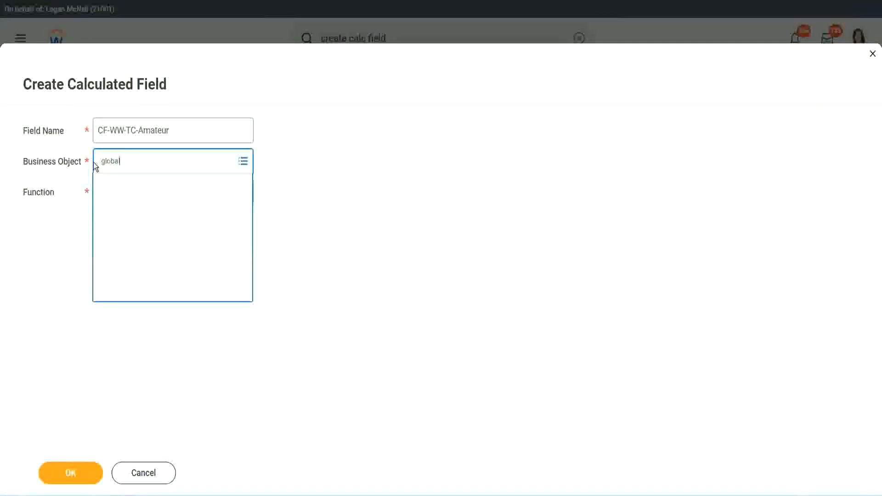
key(Return)
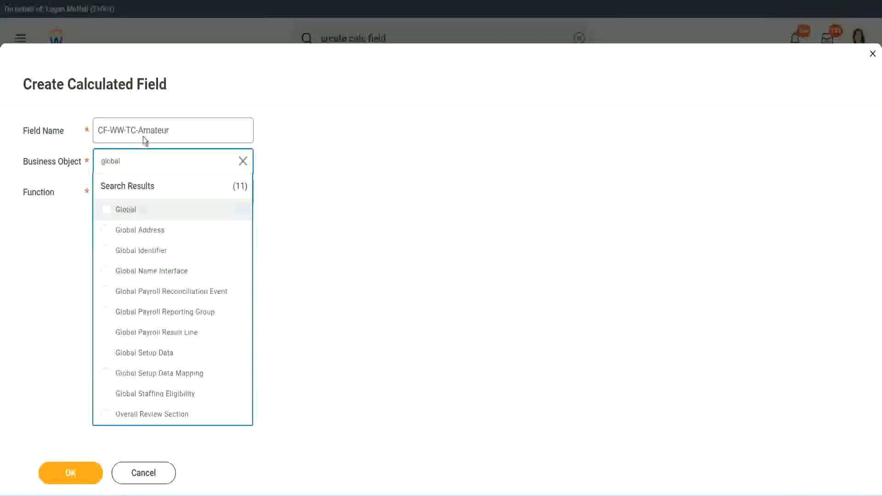
click(143, 136)
double_click(145, 131)
text(S)
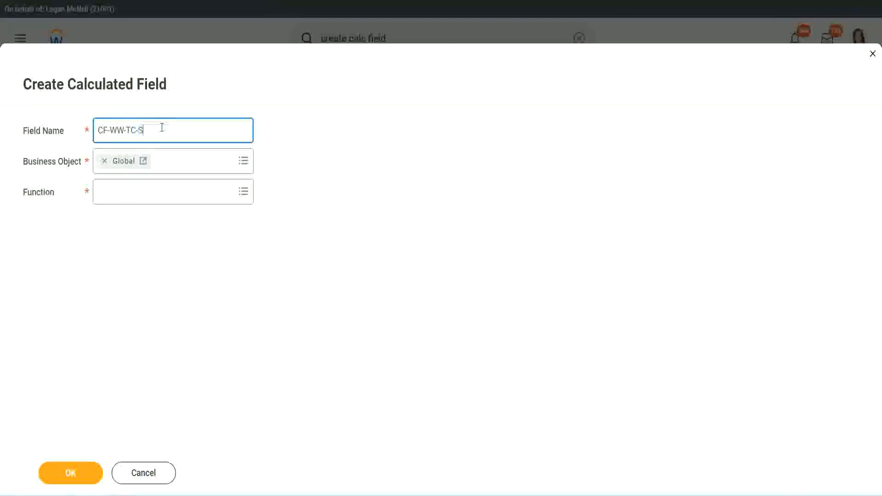
text(enior)
Give CF-WW-TC-Senior the Text Constant function with Senior as its constant, and save it as the third row's return value
click(140, 200)
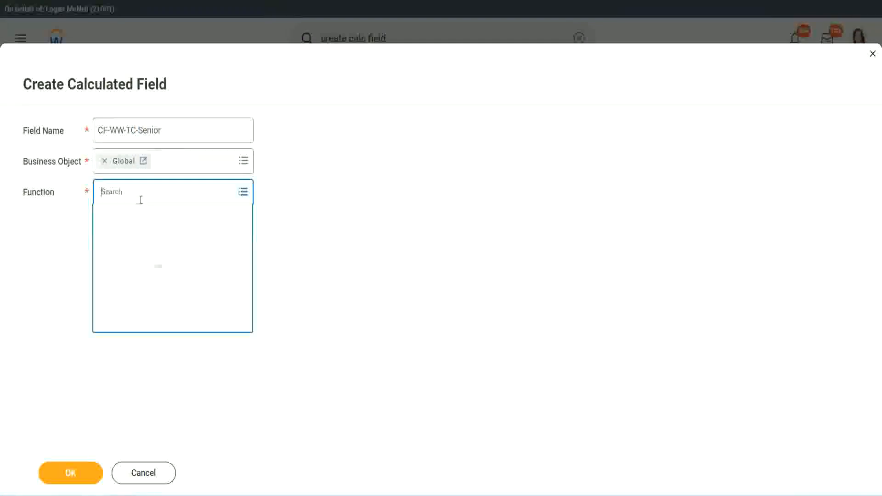
text(tc)
key(Return)
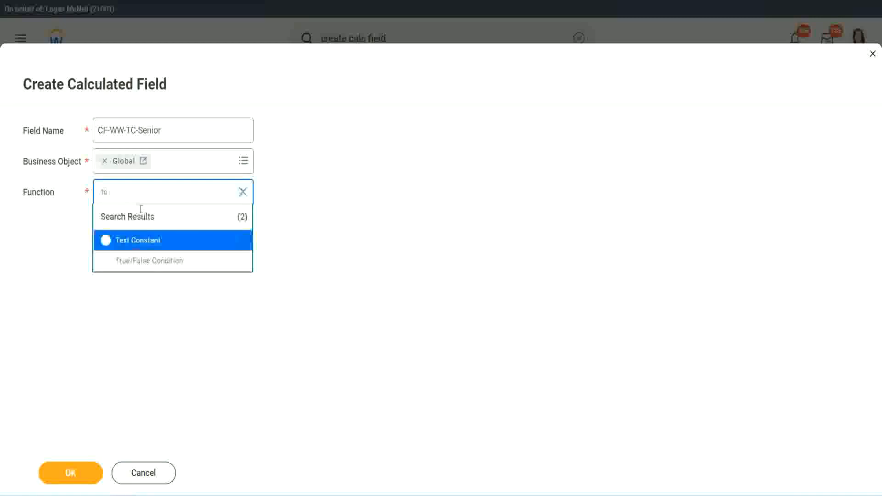
click(137, 239)
click(79, 477)
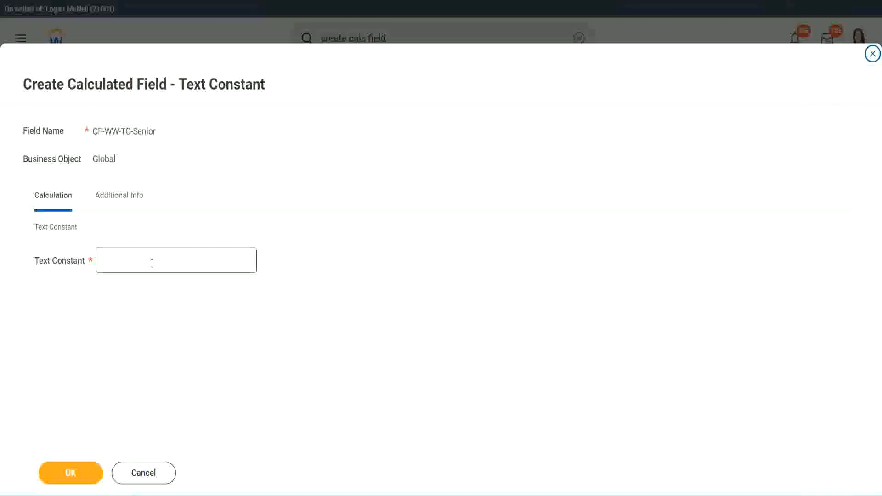
click(148, 258)
text(Se)
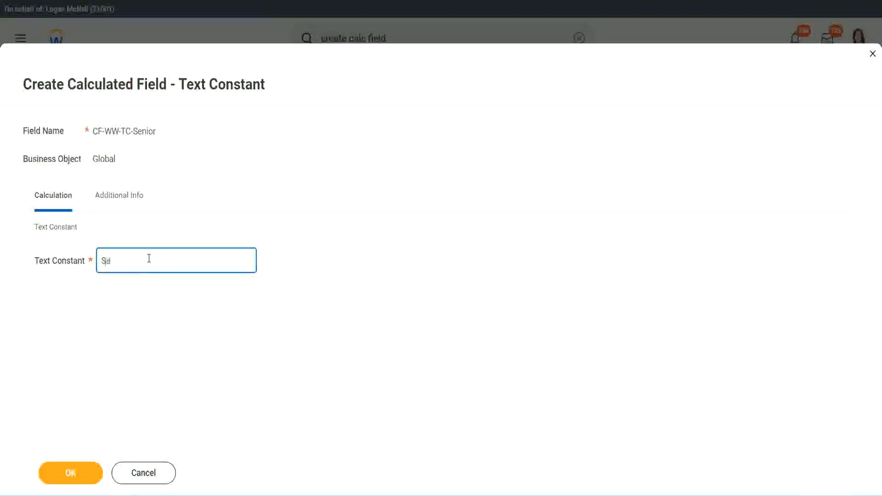
text(nior)
click(87, 464)
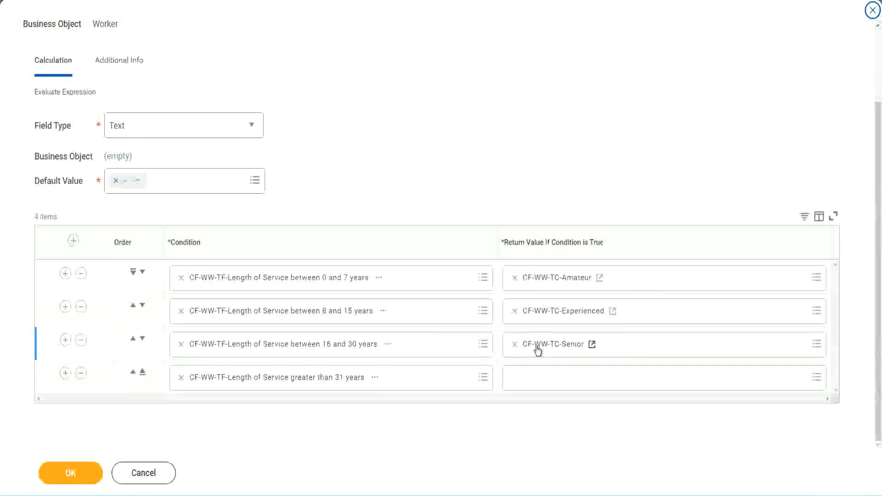
Start a calculated field for the fourth row's return value and name it CF-WW-TC-Legend, based on the copied CF-WW-TC-Senior name
right_click(536, 346)
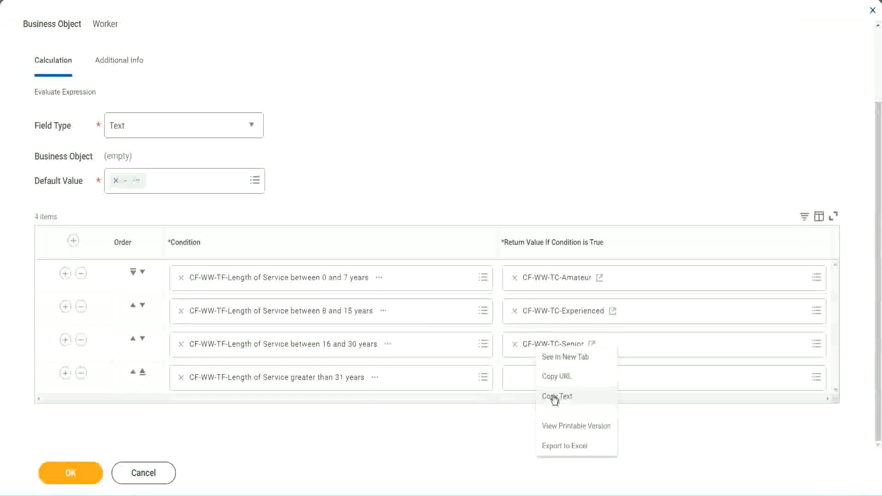
click(556, 394)
click(538, 382)
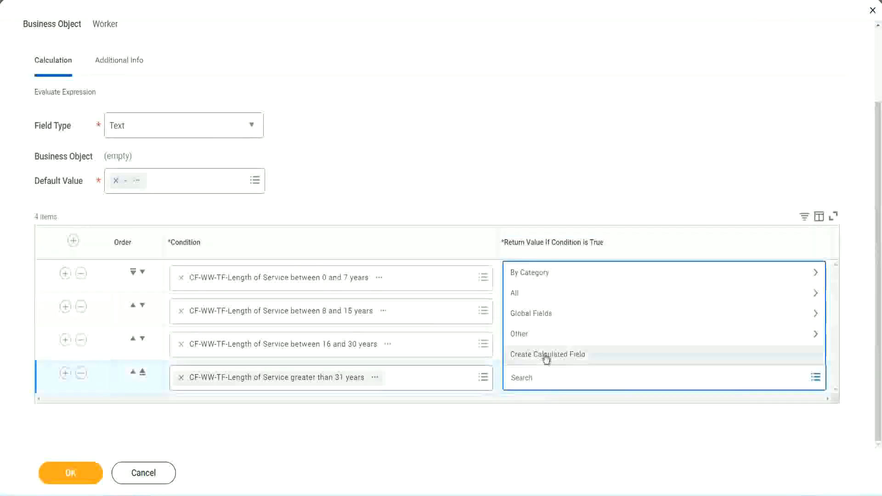
click(546, 357)
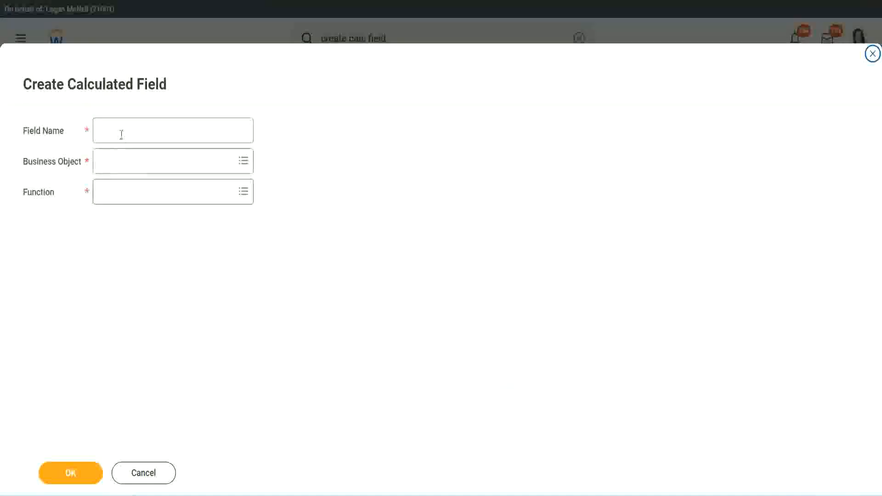
click(121, 134)
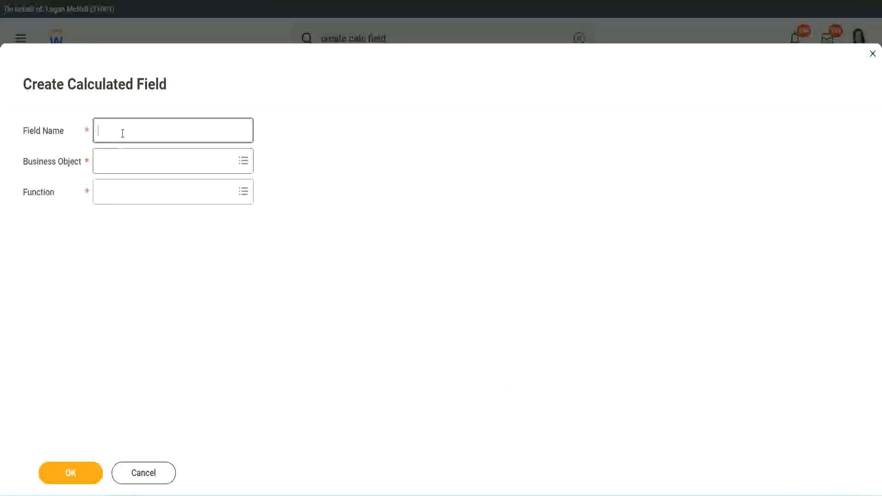
key(ctrl+v)
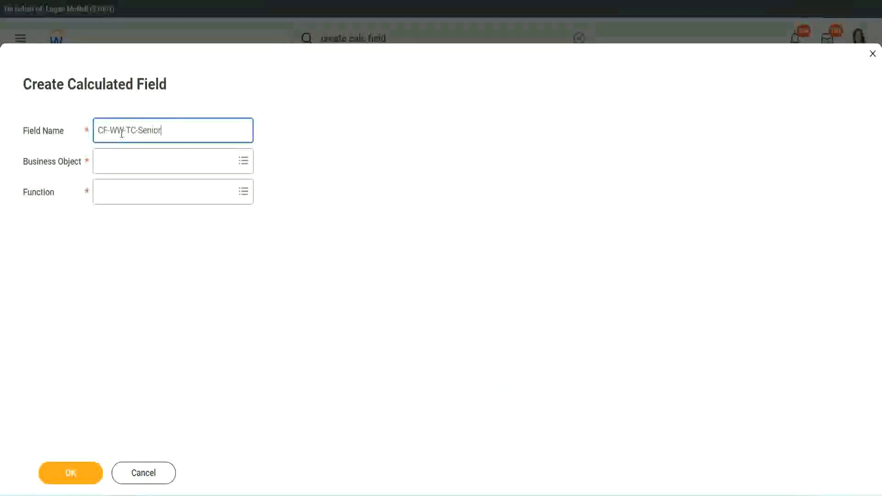
key(ctrl+shift+Left)
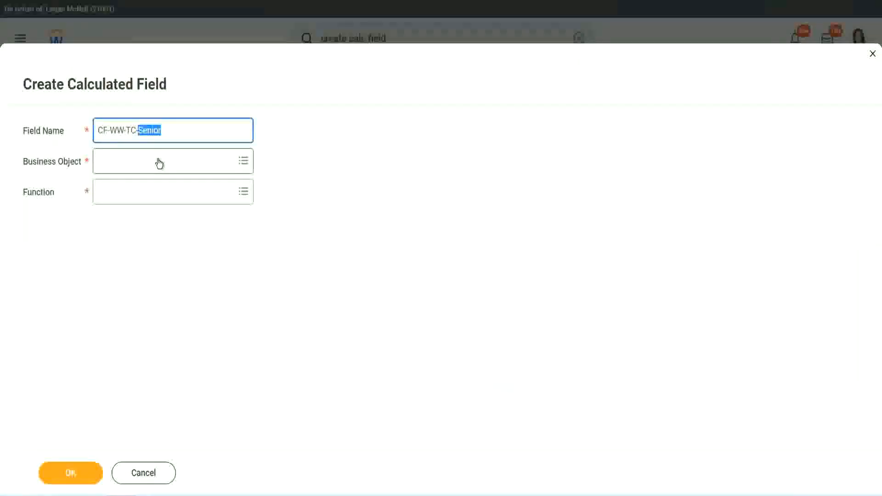
text(Legend)
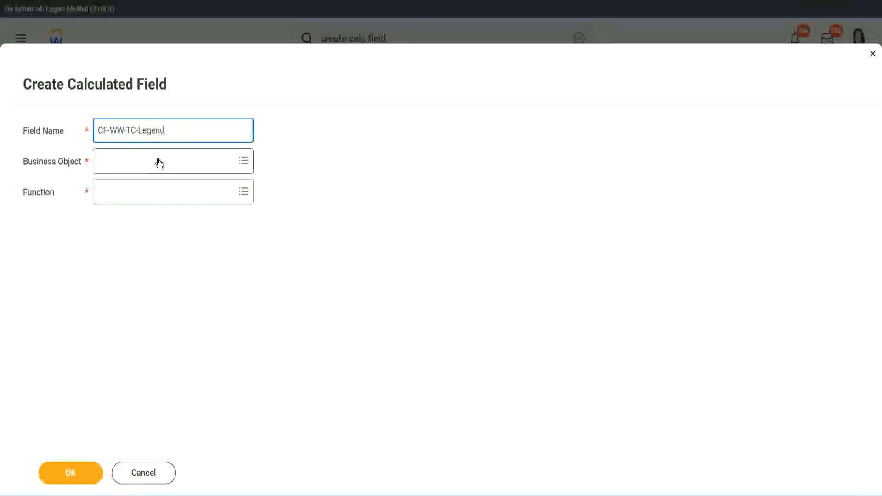
Set the business object of CF-WW-TC-Legend to Global
click(124, 166)
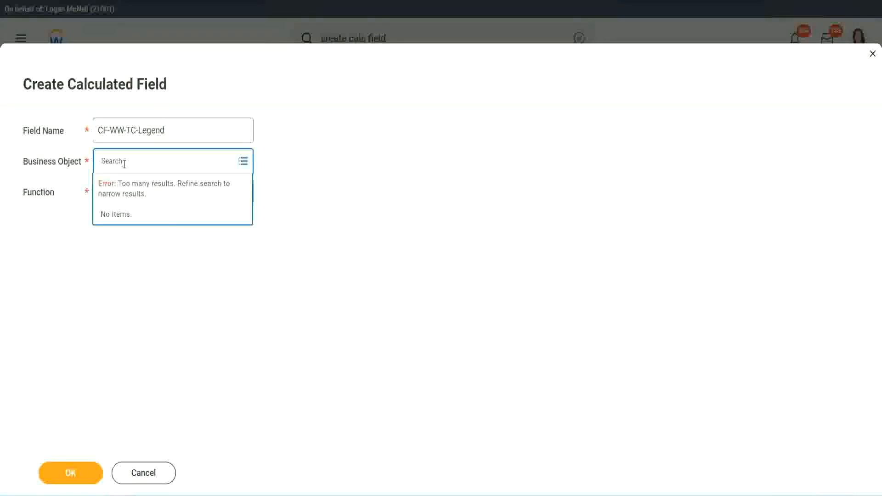
text(wo)
text(bal)
key(Return)
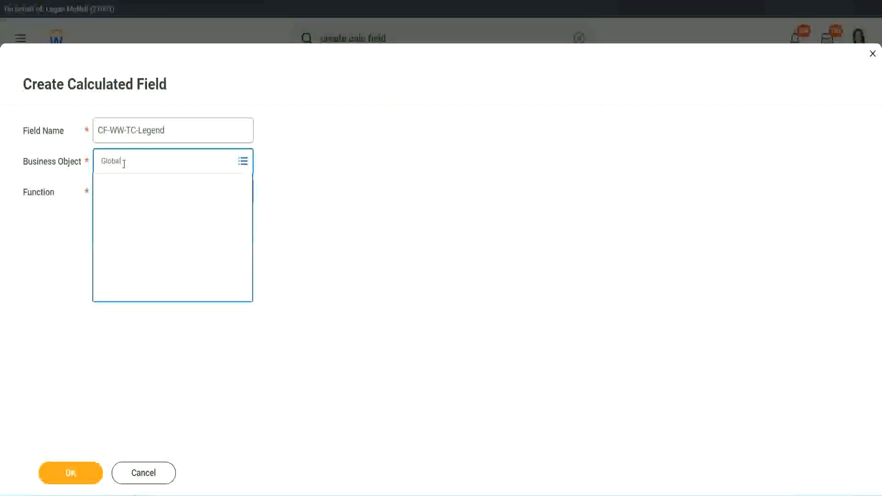
click(131, 212)
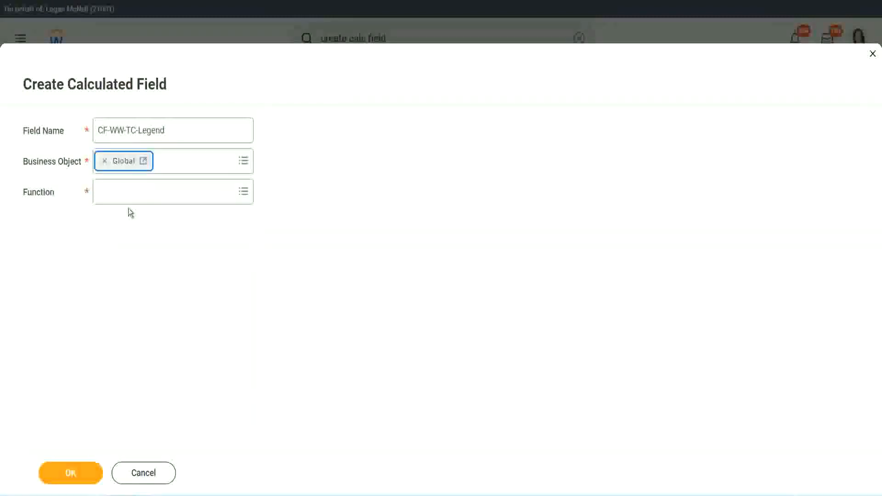
Give CF-WW-TC-Legend the Text Constant function with Legend as its constant, and save it as the fourth row's return value
click(127, 192)
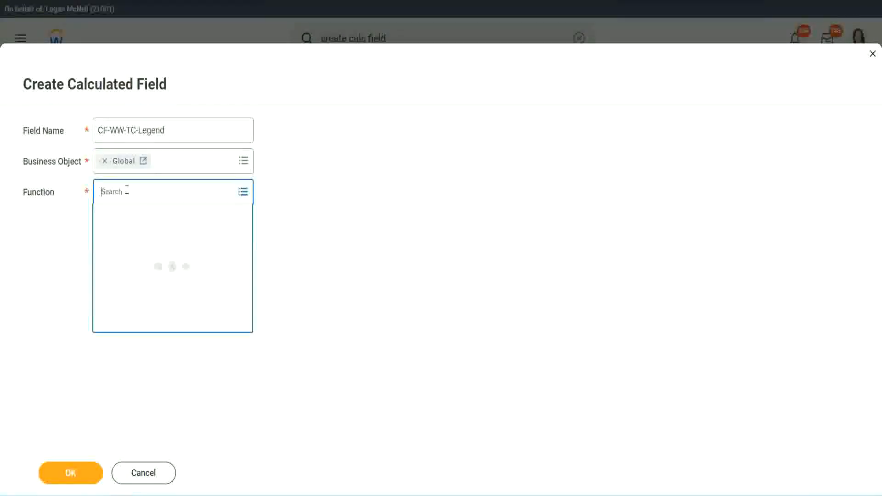
text(tc)
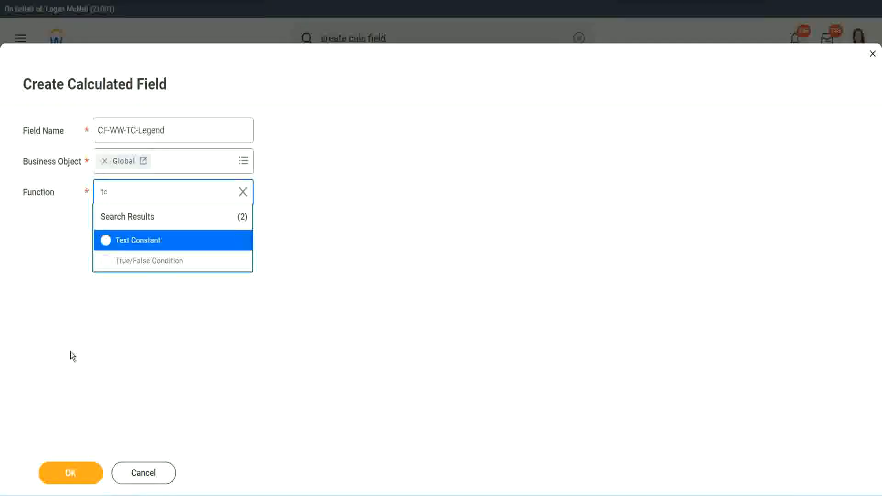
click(162, 249)
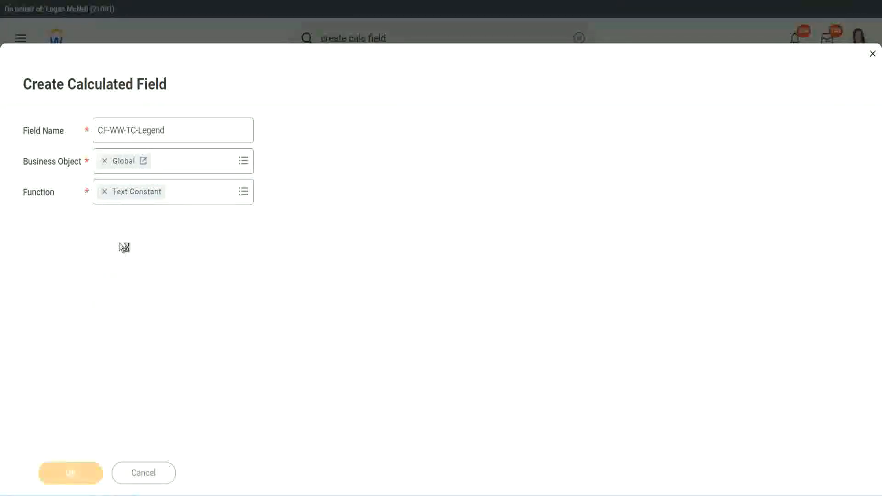
click(114, 261)
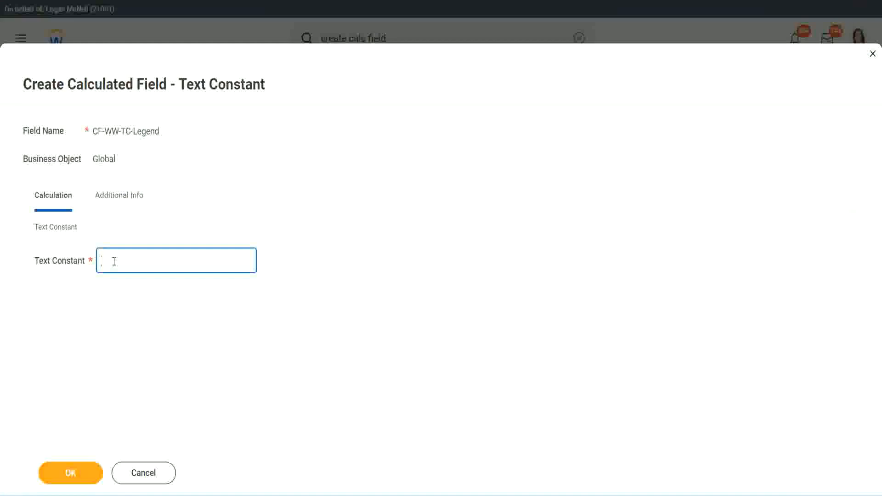
text(Legend)
click(73, 475)
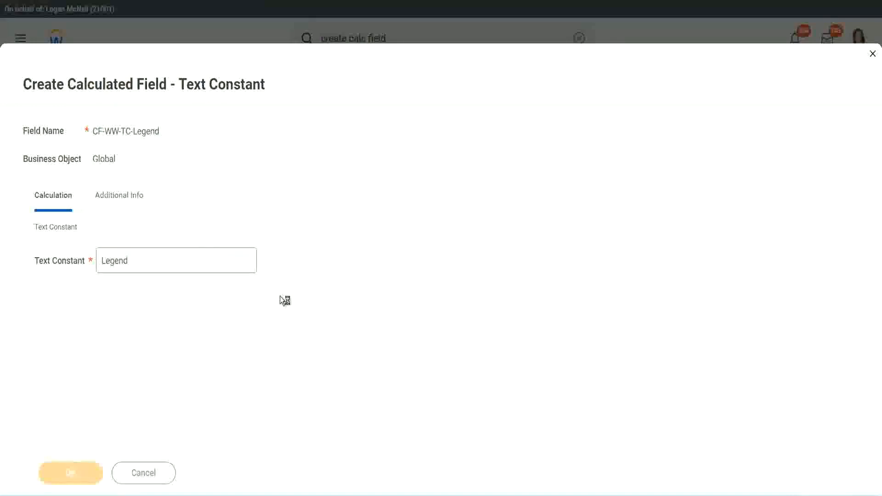
Review the field type and the four conditions with their return values, and save the Evaluate Expression calculated field
scroll(468, 247, down, 3)
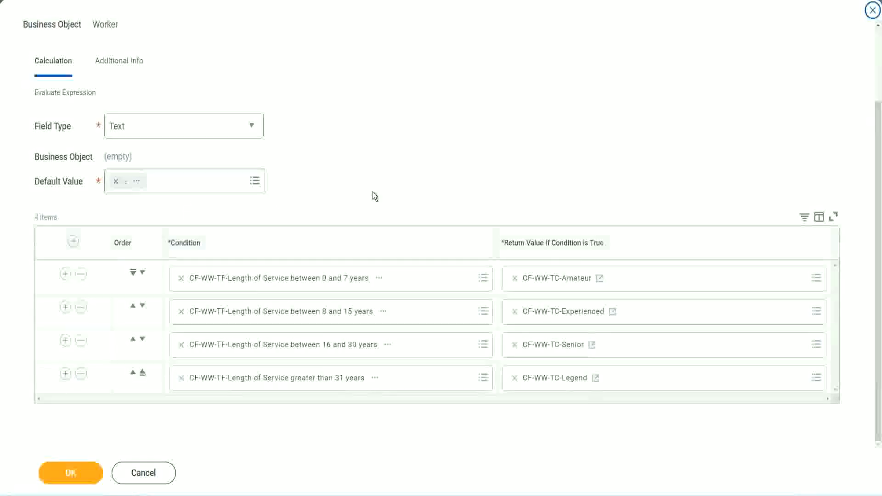
scroll(373, 185, up, 1)
scroll(373, 183, up, 1)
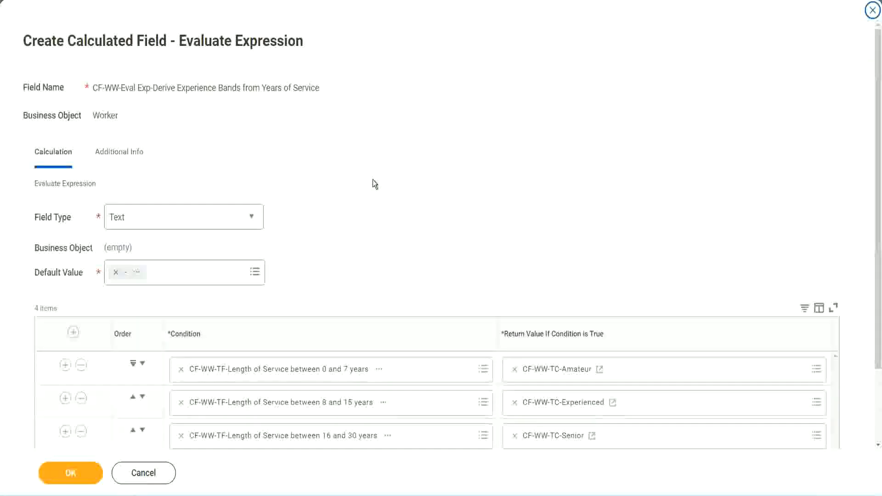
scroll(373, 184, down, 2)
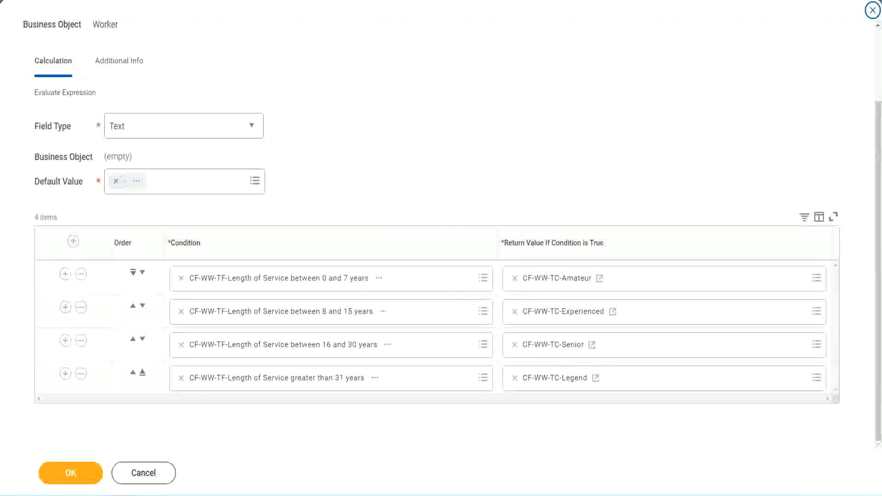
drag(566, 129, 572, 216)
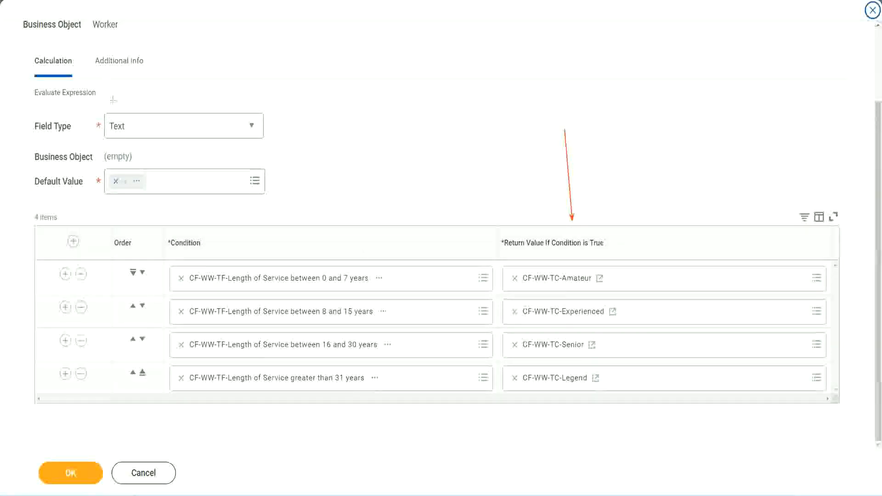
drag(109, 79, 113, 110)
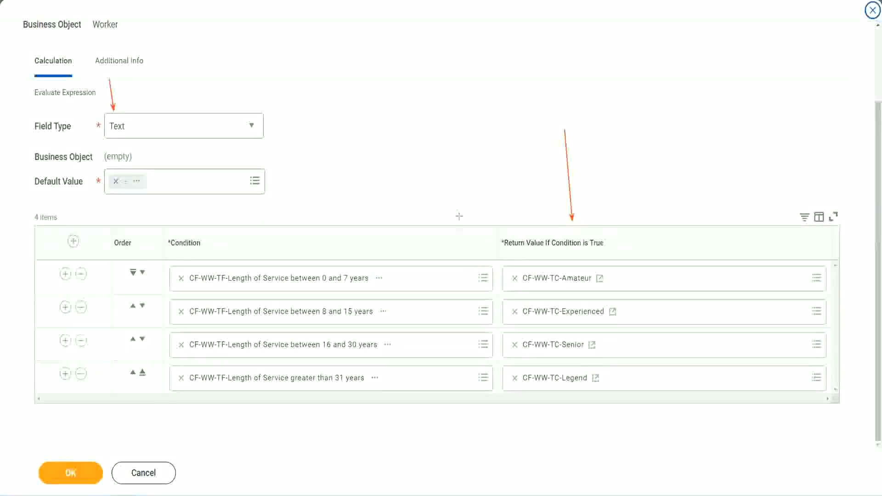
click(76, 470)
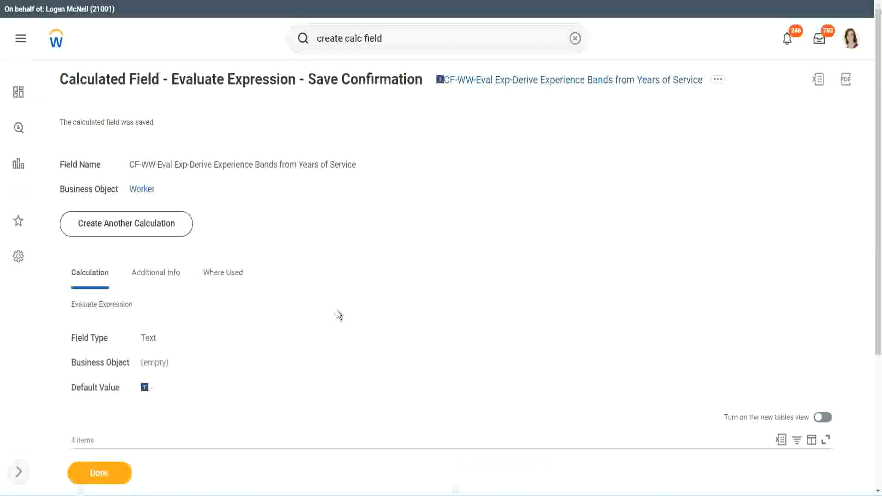
Check the saved field's condition table, copy the calculated field's name, and finish the save confirmation
scroll(337, 310, down, 4)
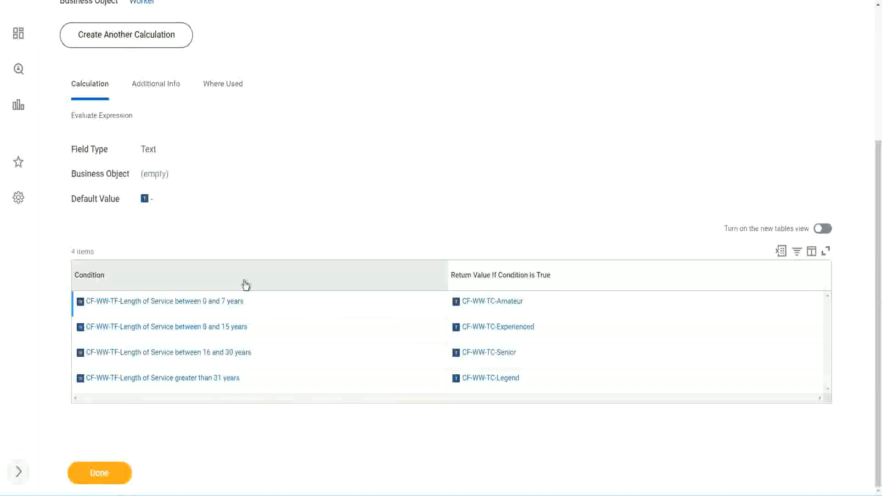
scroll(297, 186, up, 4)
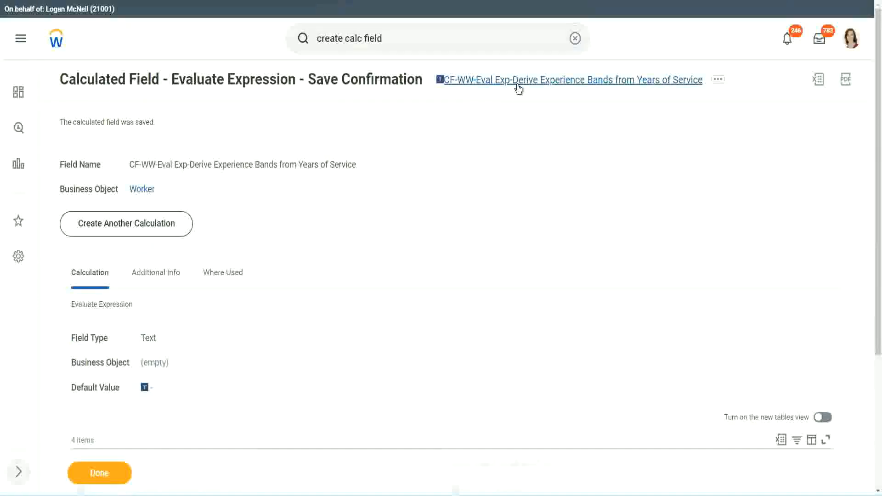
click(536, 136)
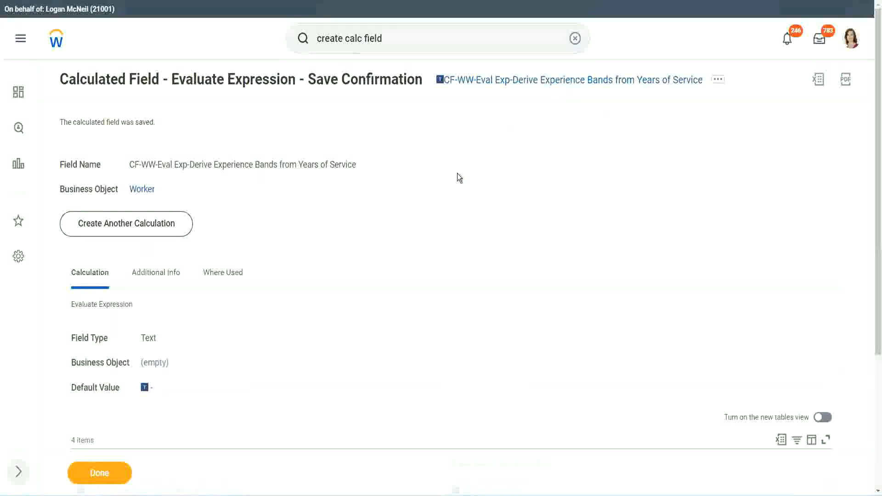
click(98, 474)
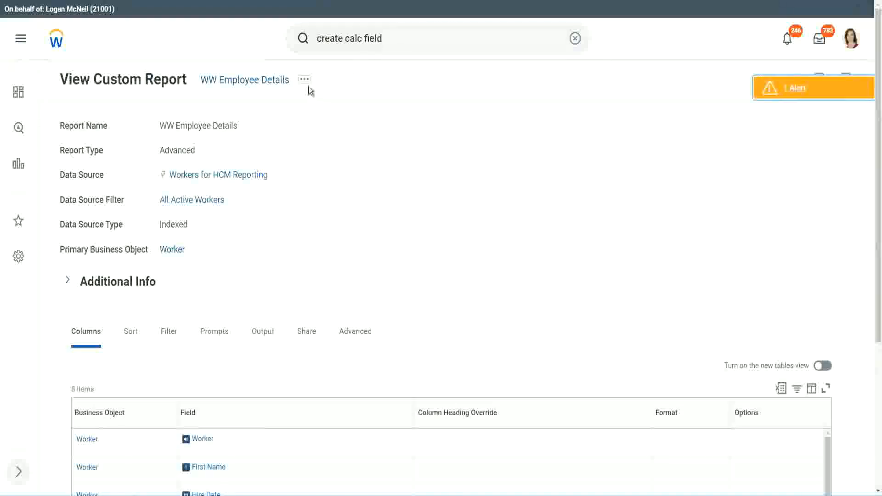
Open the WW Employee Details custom report for editing
click(305, 82)
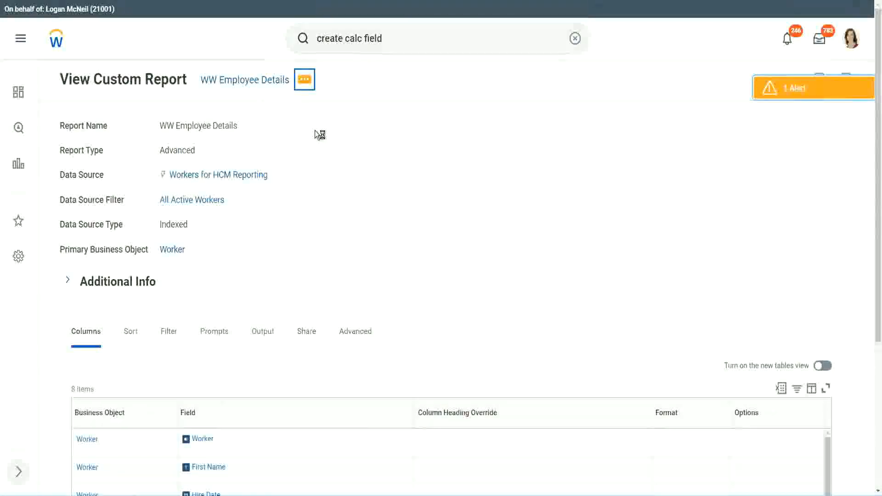
mouse_move(360, 130)
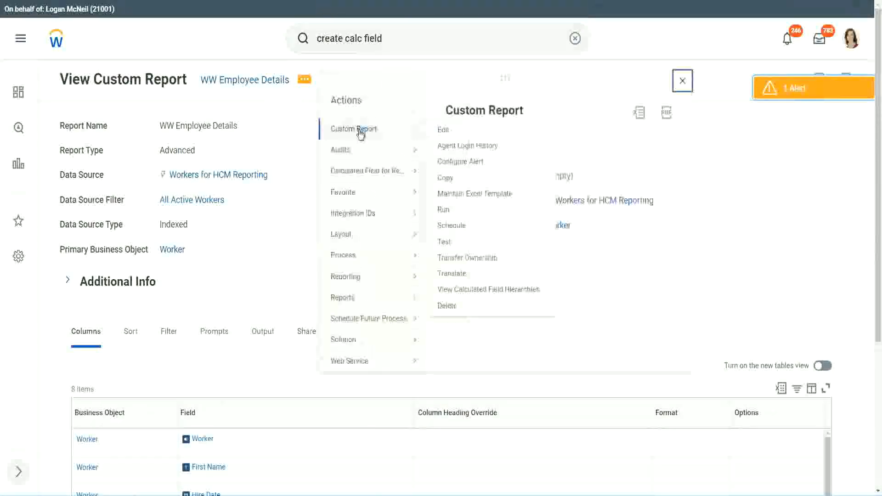
click(449, 134)
Remove the Substring Text column and add a last Worker column with the field CF-WW-Eval Exp-Derive Experience Bands from Years of Service
scroll(322, 198, down, 4)
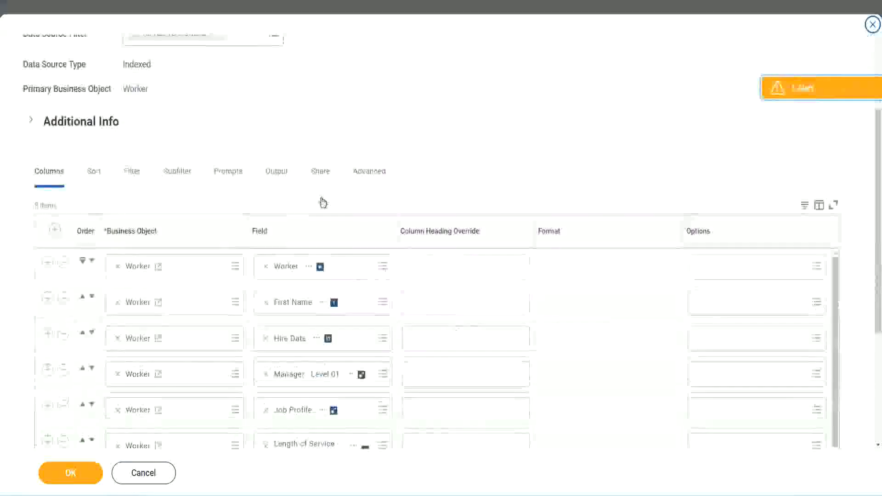
scroll(323, 203, down, 2)
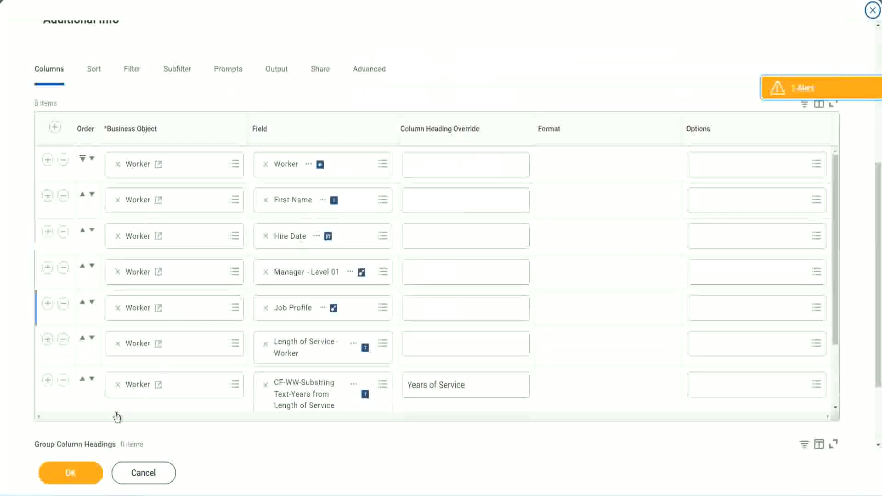
click(48, 380)
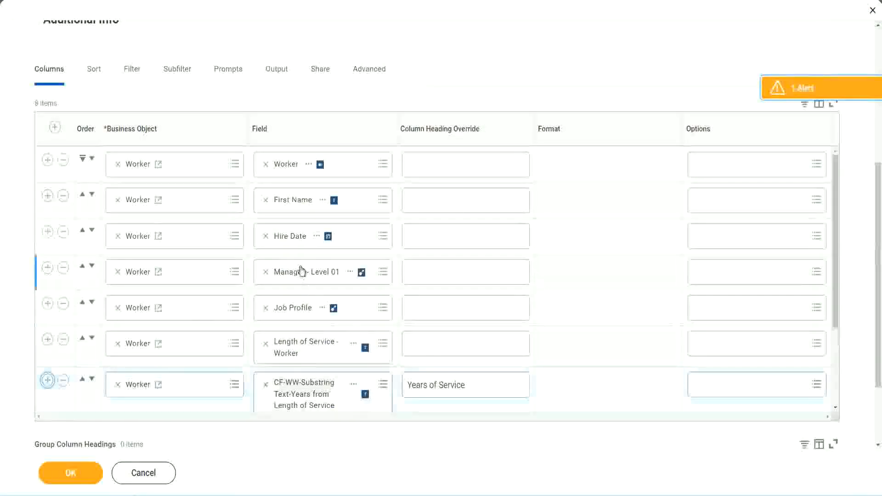
scroll(306, 322, down, 2)
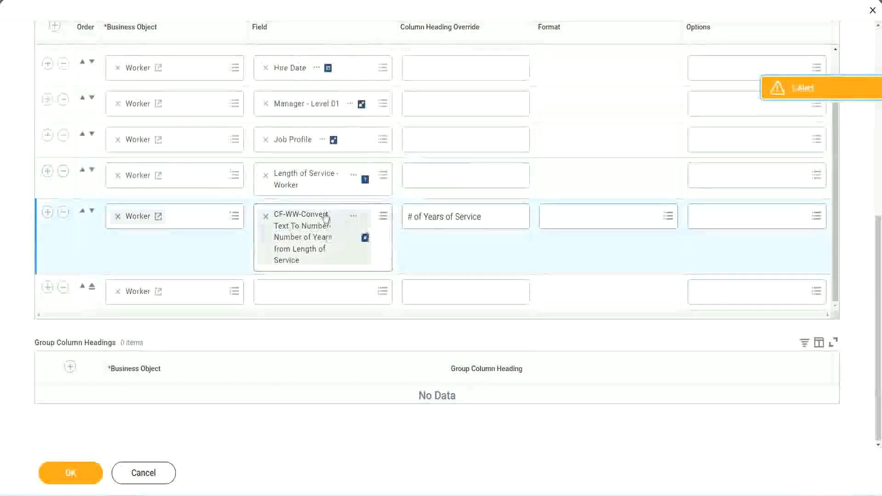
click(289, 291)
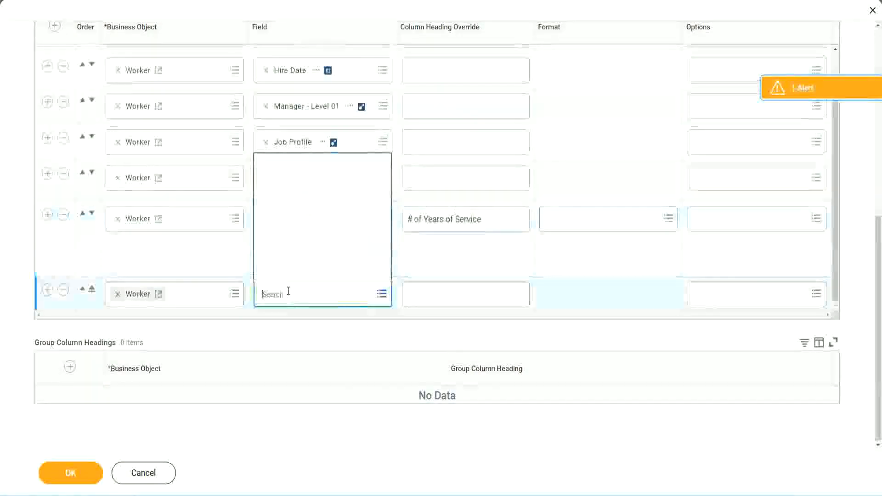
key(ctrl+v)
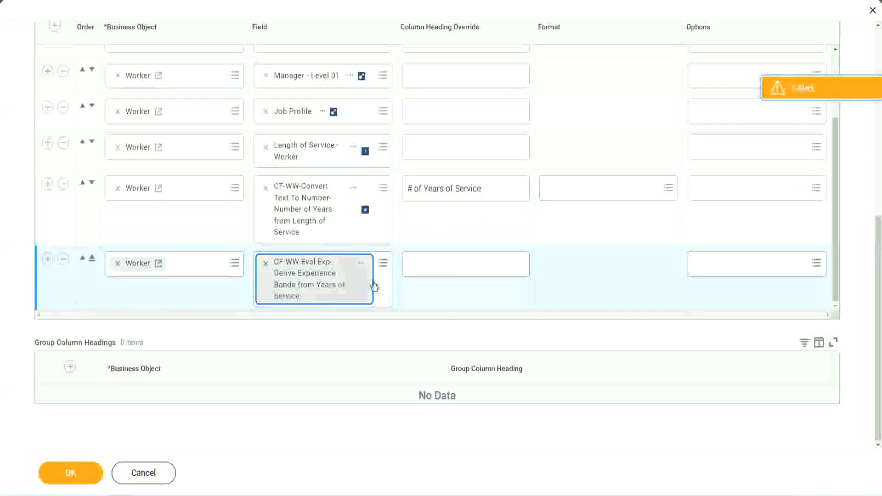
Set the column heading override of the experience band field's column to Experience Bands and save the report
click(450, 264)
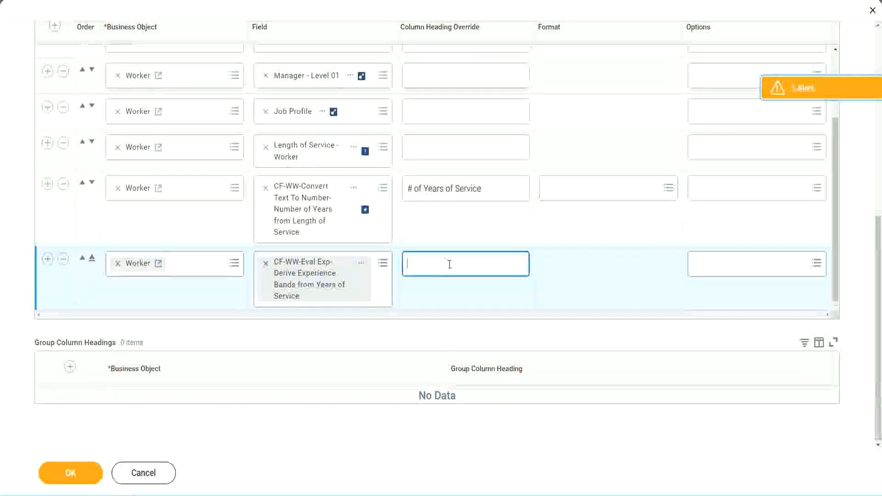
text(E)
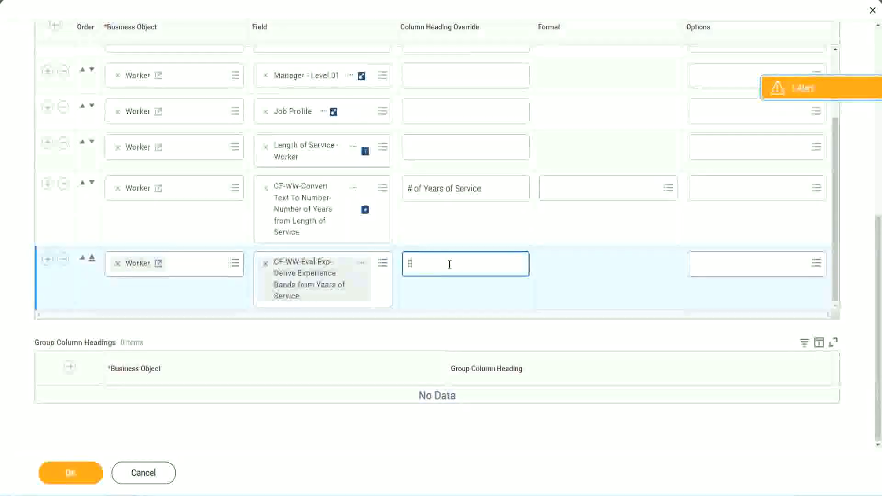
text(xperience)
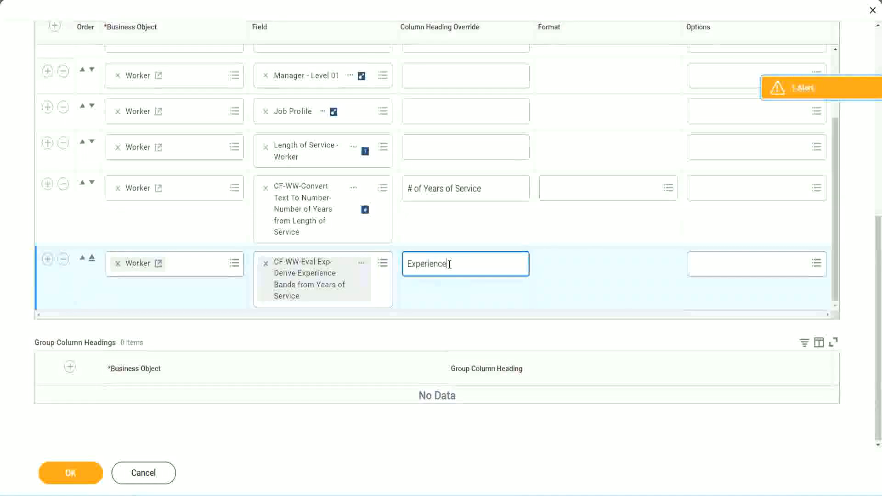
text( Bands)
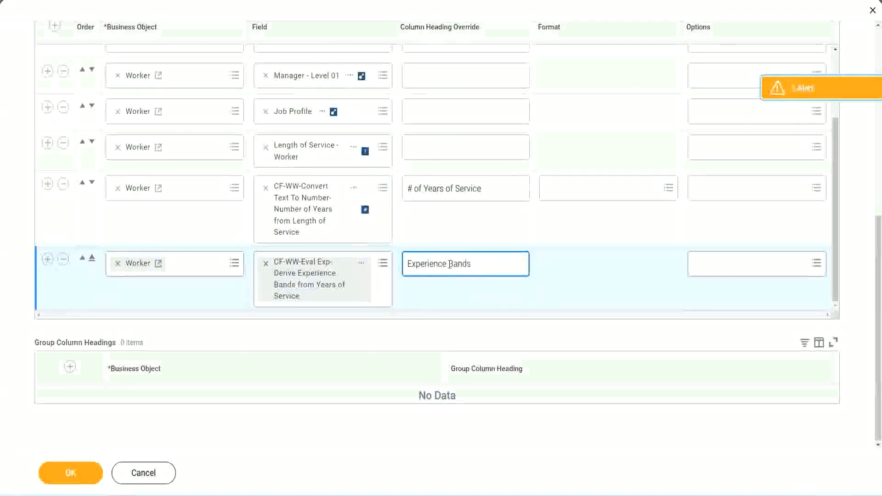
click(74, 473)
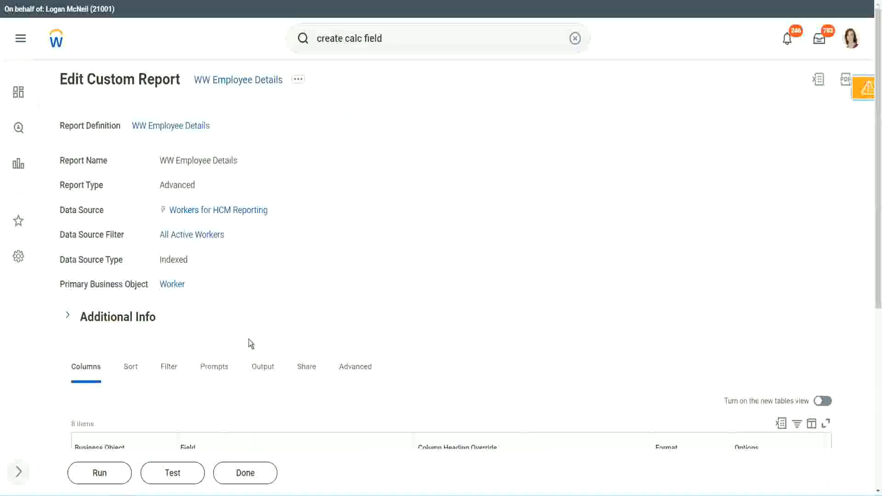
Run the WW Employee Details report with the worker type, employee type and contingent worker type prompts left blank
scroll(275, 311, down, 4)
click(103, 473)
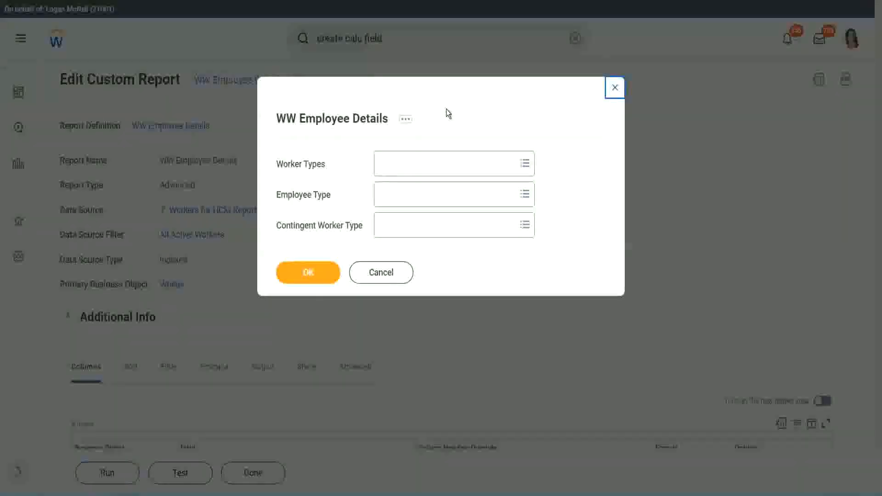
click(308, 272)
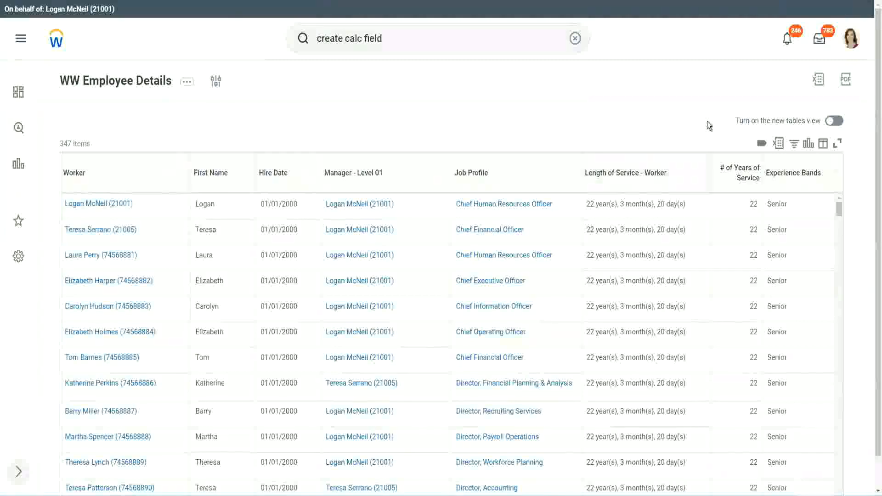
Compare the first worker's years of service and experience band with the band ranges in the Notepad++ notes
scroll(735, 151, down, 1)
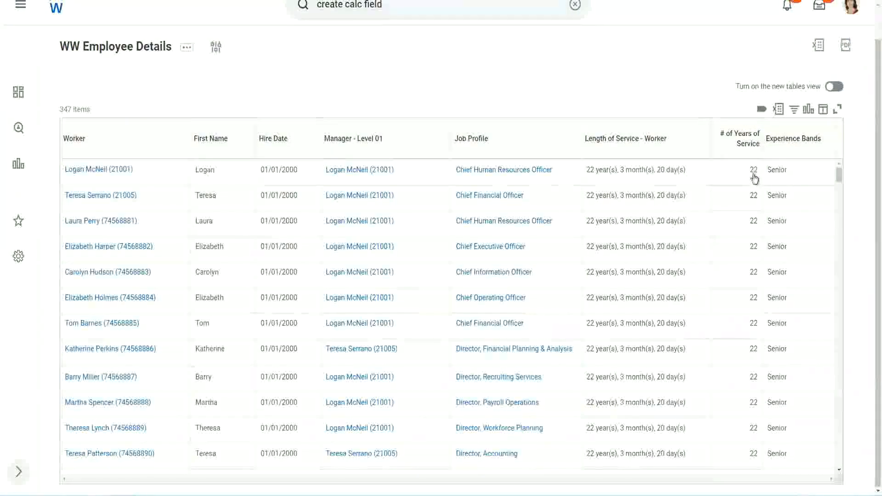
click(752, 173)
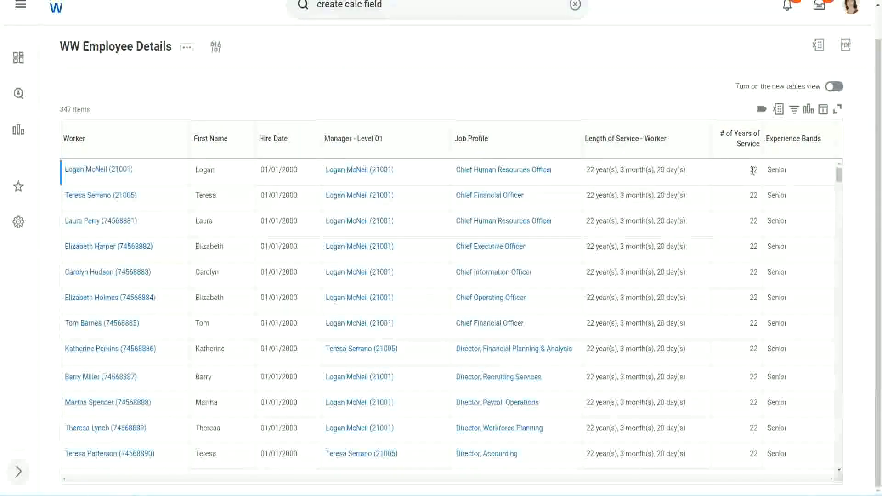
double_click(754, 170)
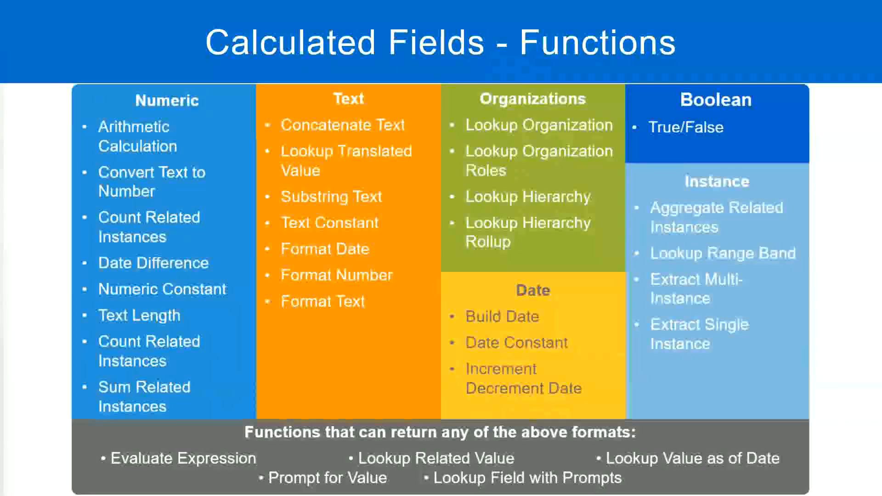
key(alt+Tab)
click(226, 160)
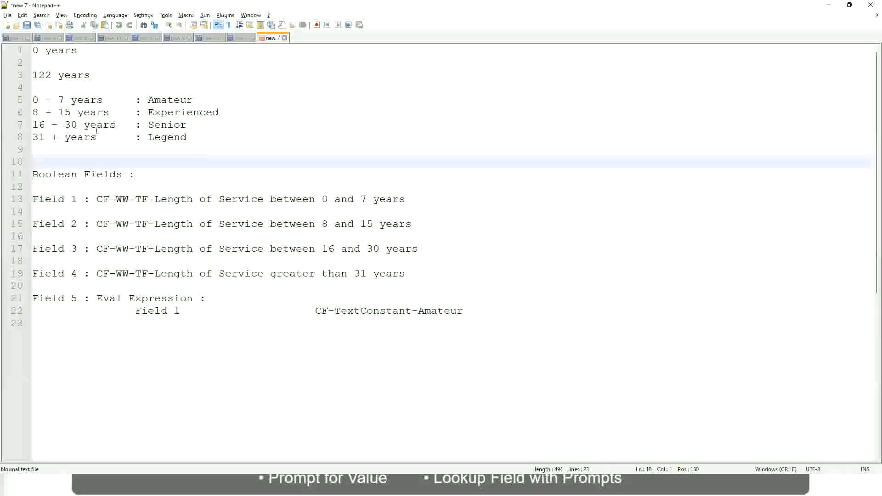
click(150, 125)
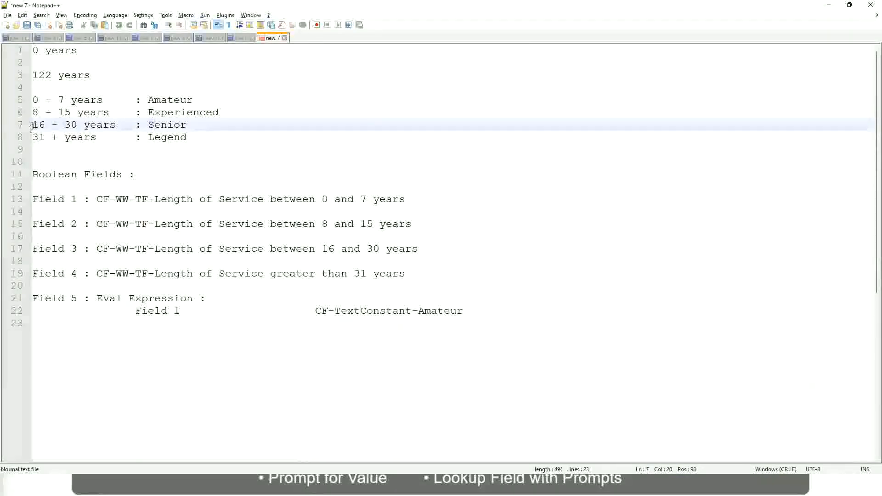
drag(32, 125, 86, 125)
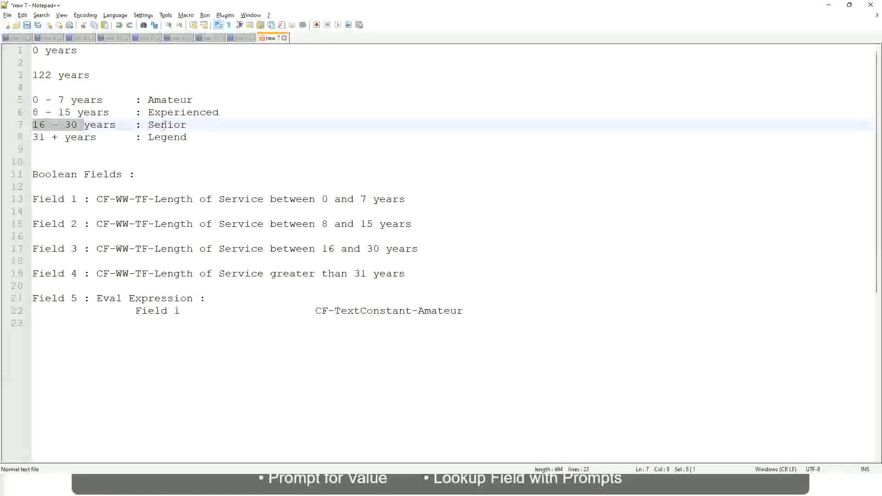
double_click(164, 125)
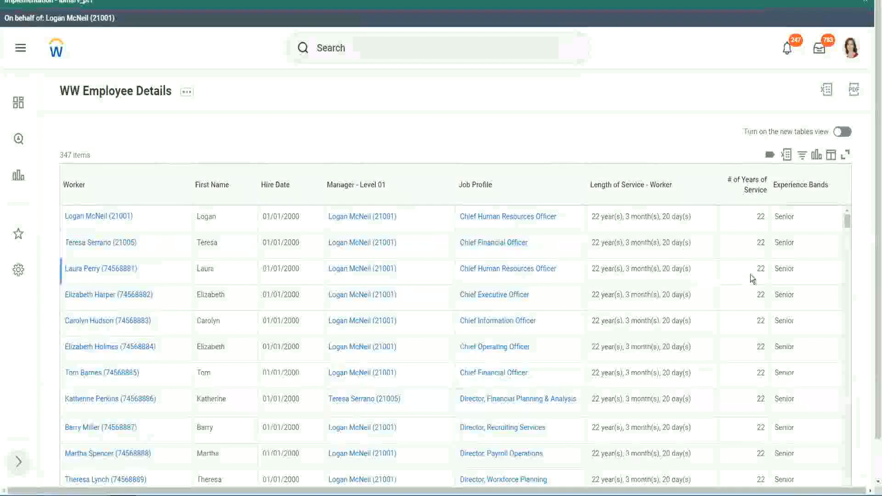
Examine the number of years of service and experience band of more workers further down the report
scroll(750, 274, down, 3)
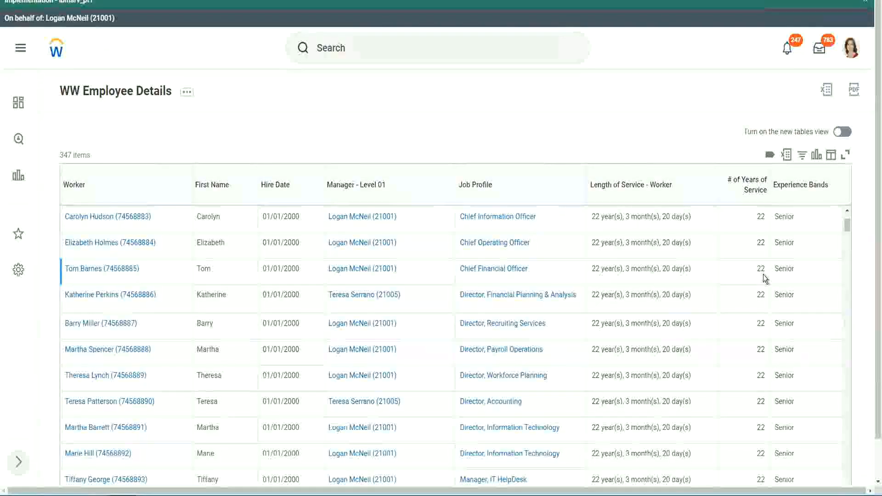
scroll(762, 285, down, 8)
scroll(771, 307, down, 5)
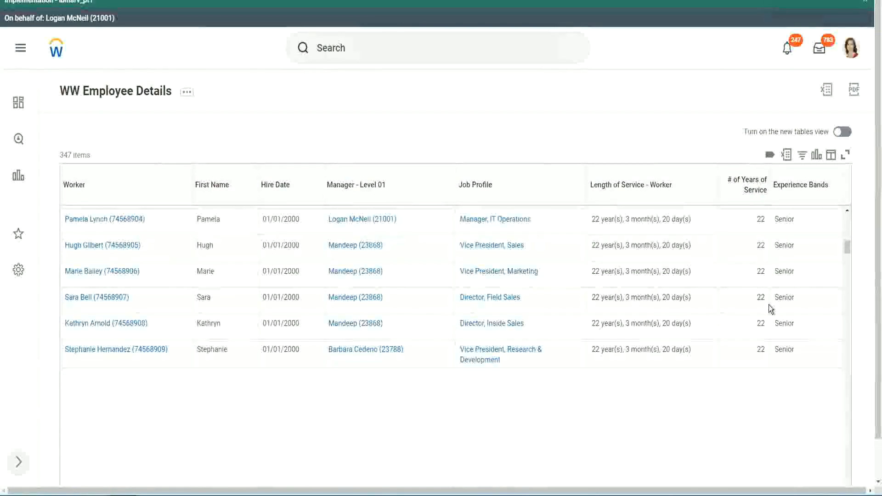
scroll(782, 317, down, 1)
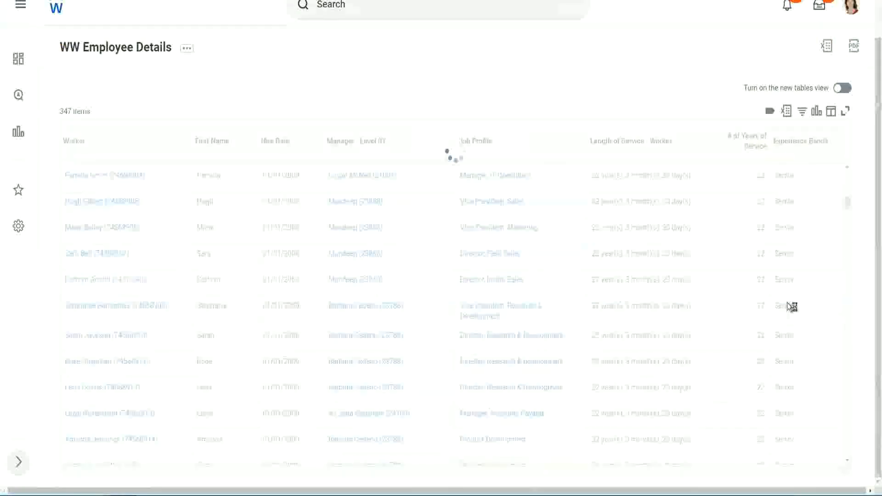
scroll(817, 258, down, 4)
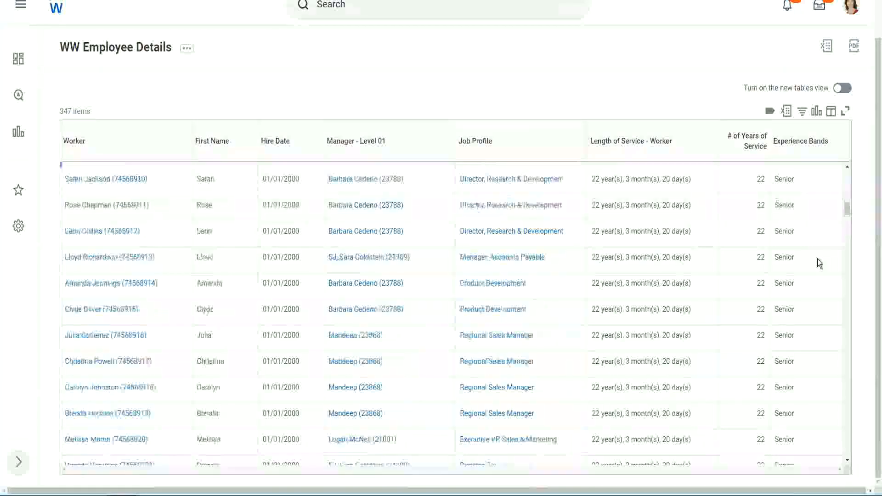
scroll(818, 258, down, 3)
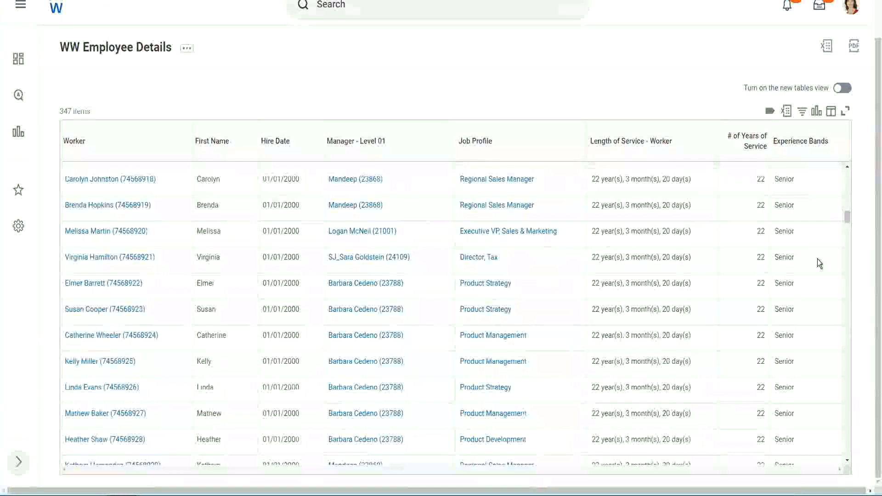
scroll(818, 258, down, 5)
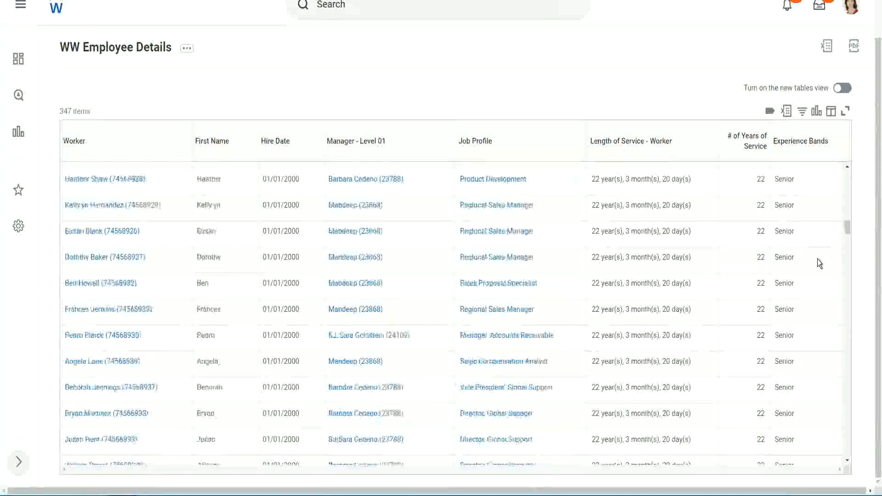
Filter the Experience Bands column for values containing Amateur
click(806, 151)
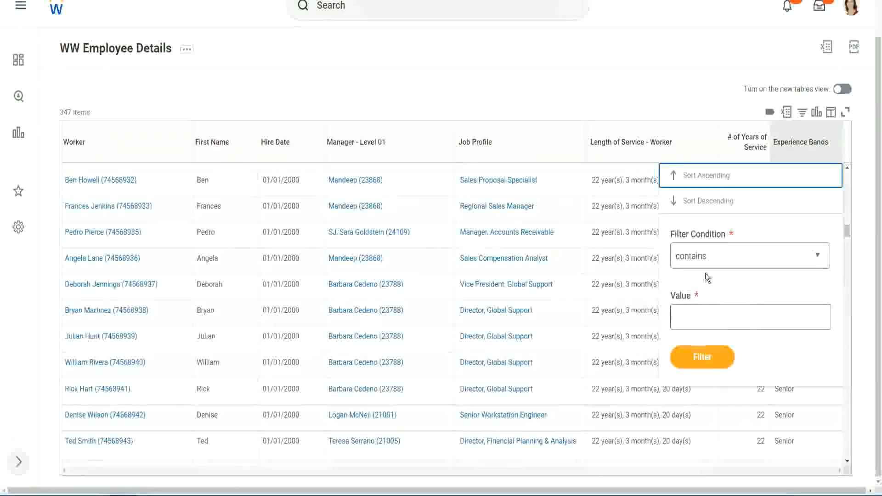
click(699, 309)
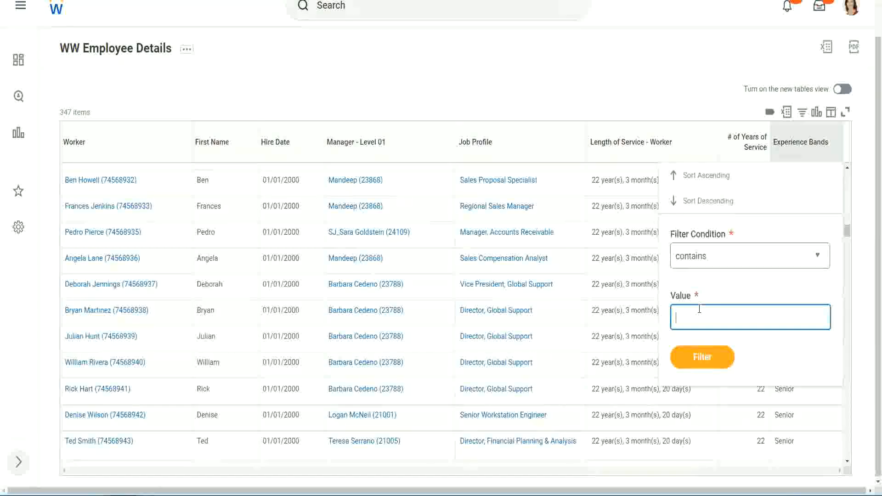
text(Amate)
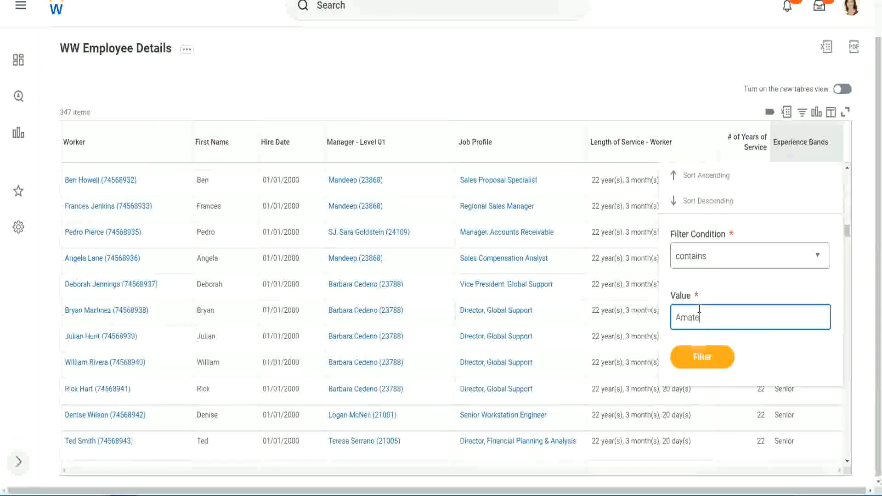
text(ur)
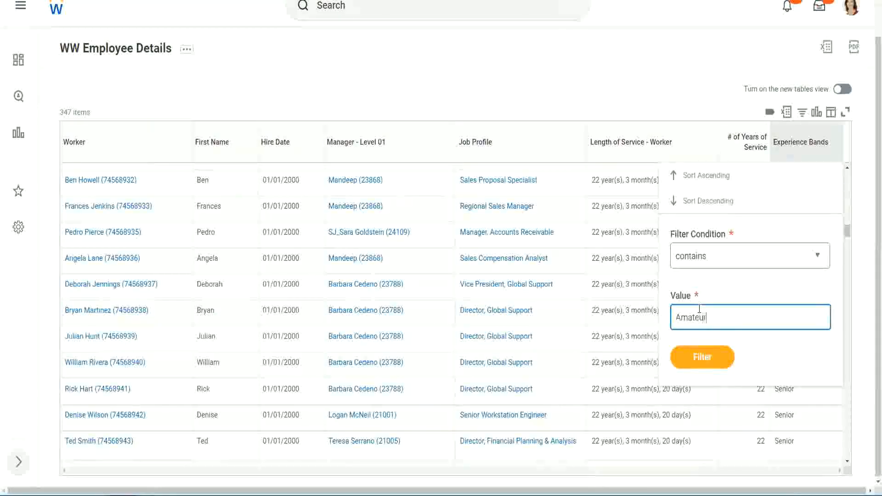
click(696, 362)
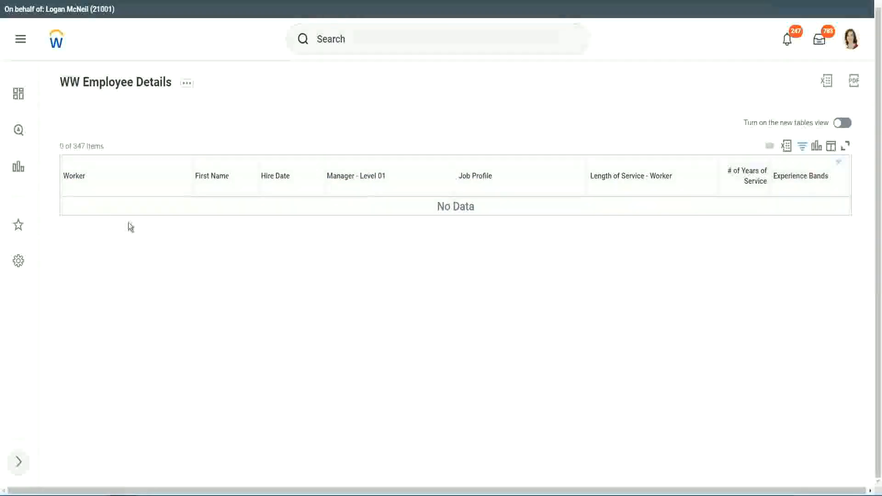
Change the Experience Bands filter to Legend and check the listed workers' hire years against their years of service
click(798, 177)
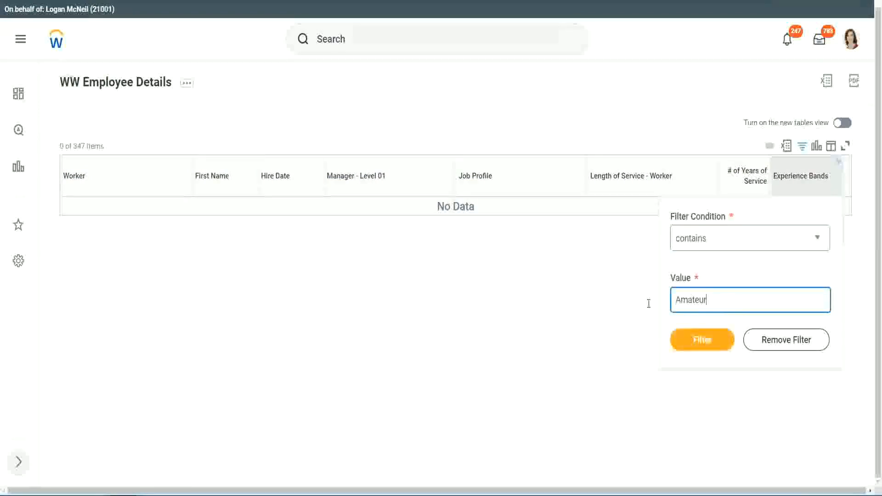
drag(648, 304, 630, 304)
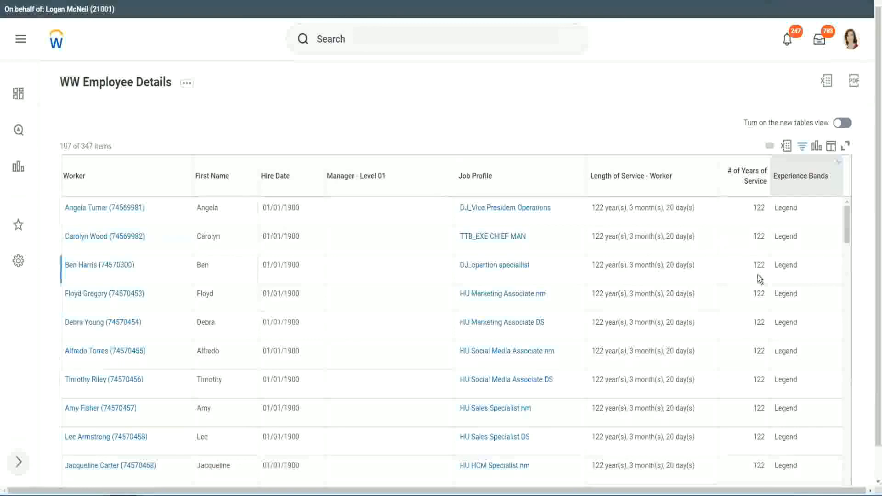
scroll(757, 275, down, 15)
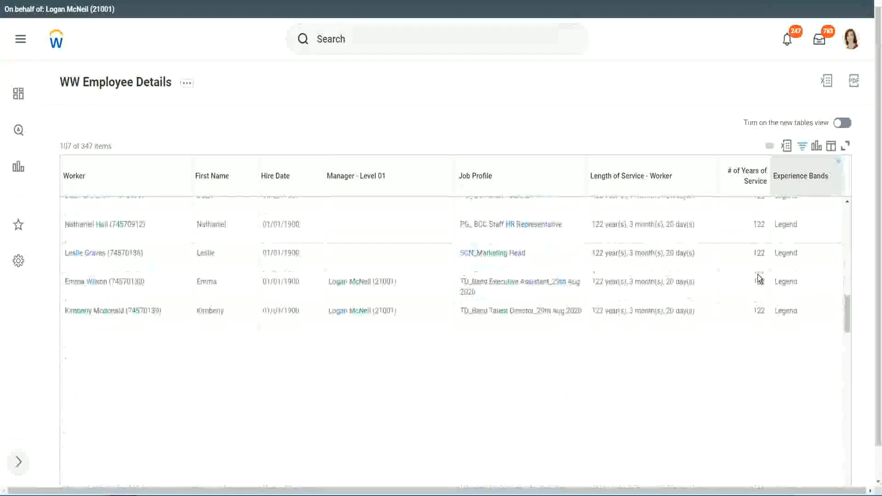
scroll(759, 278, down, 2)
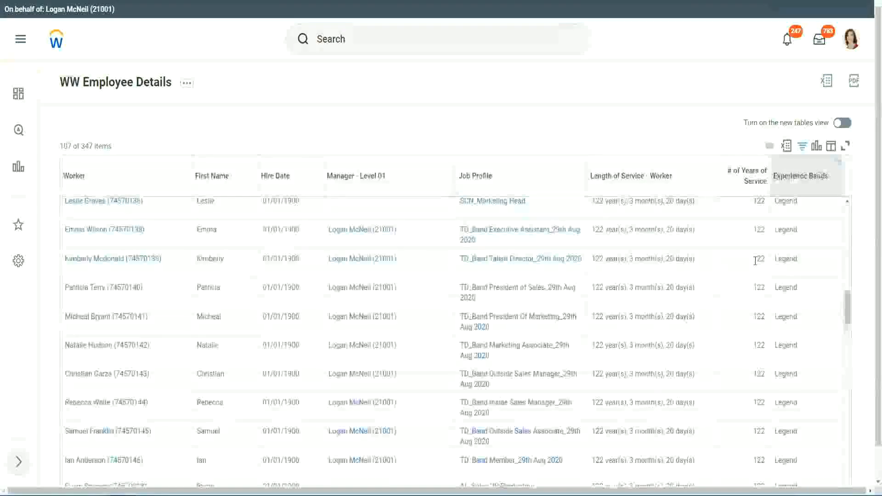
scroll(756, 266, down, 15)
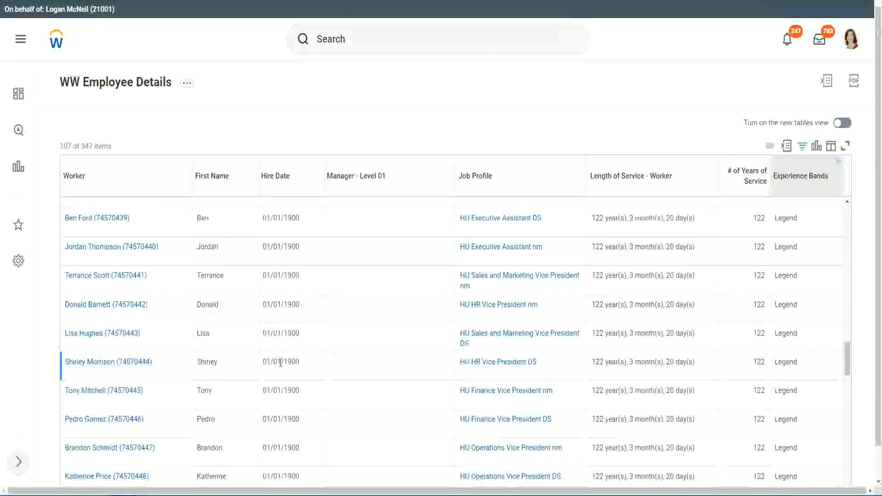
double_click(291, 361)
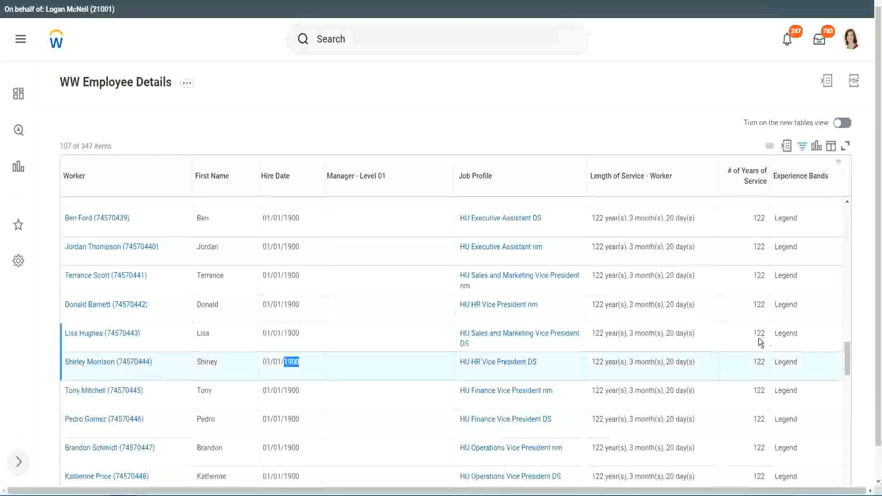
Examine the remaining Legend workers through to the last row and check that worker's number of years of service
scroll(750, 345, down, 2)
scroll(750, 346, down, 5)
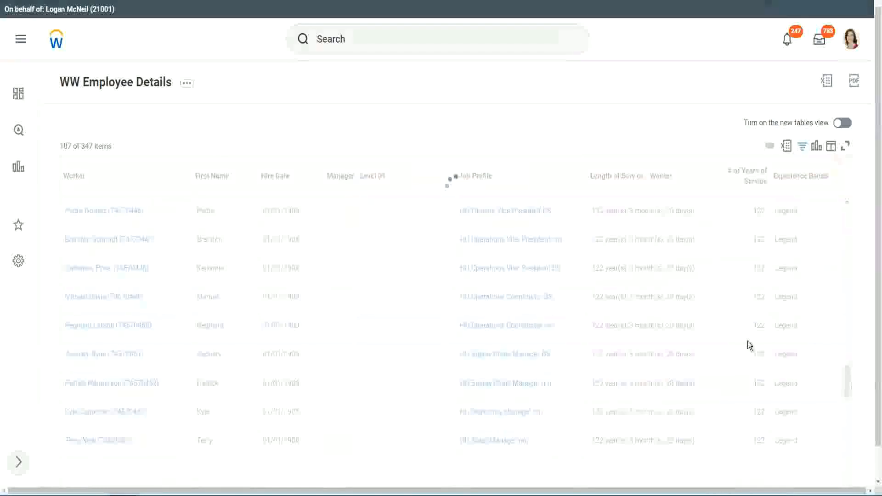
scroll(748, 342, down, 3)
scroll(748, 341, down, 15)
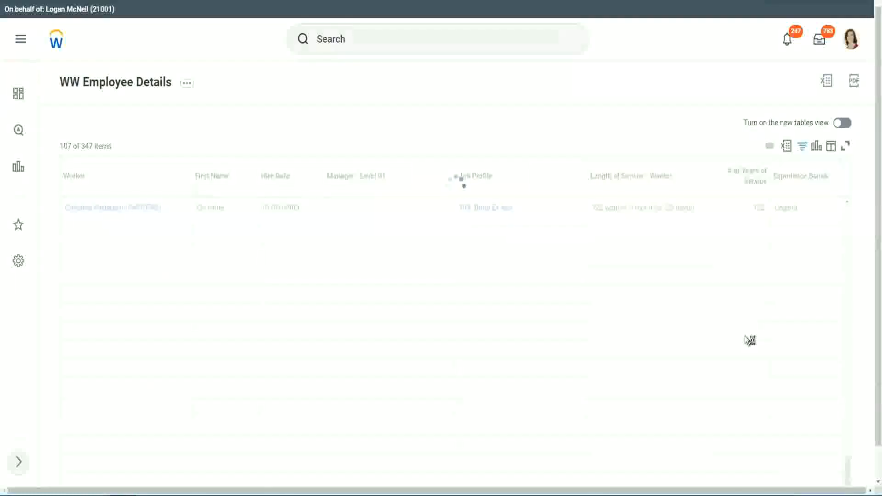
scroll(736, 307, down, 5)
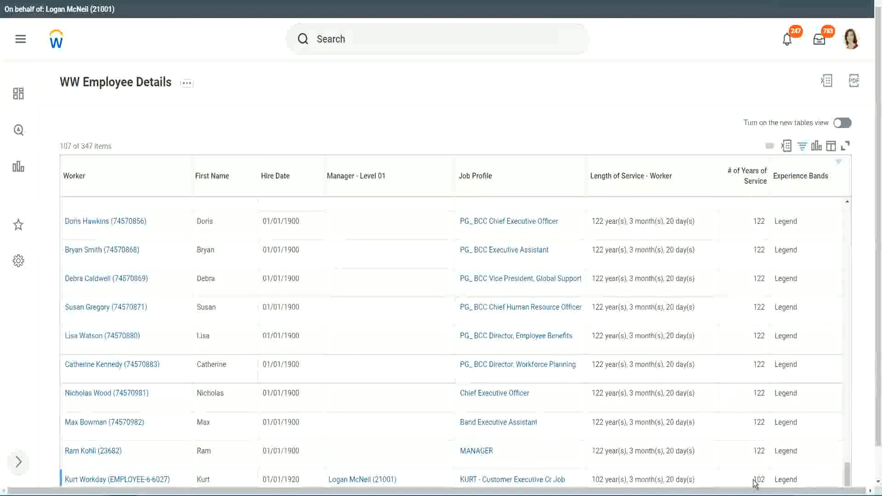
double_click(758, 469)
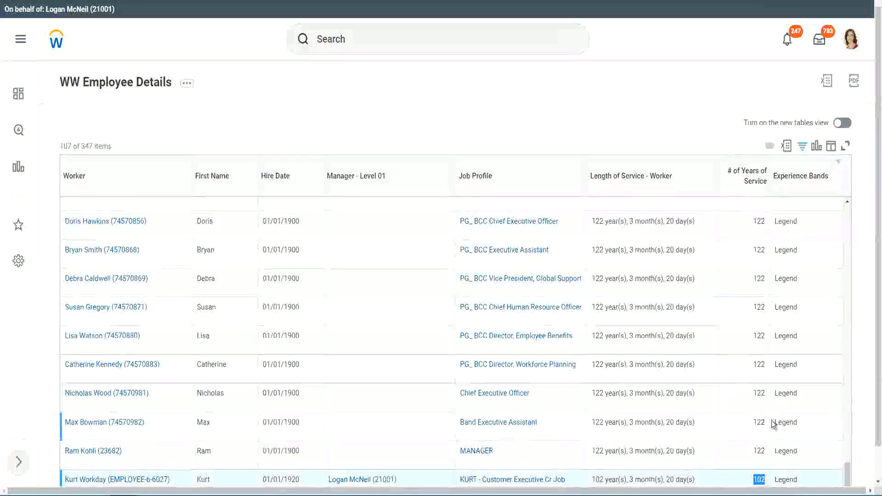
Check the Legend workers' number of years of service, and change the Experience Bands filter value to Experienced
drag(759, 393, 766, 393)
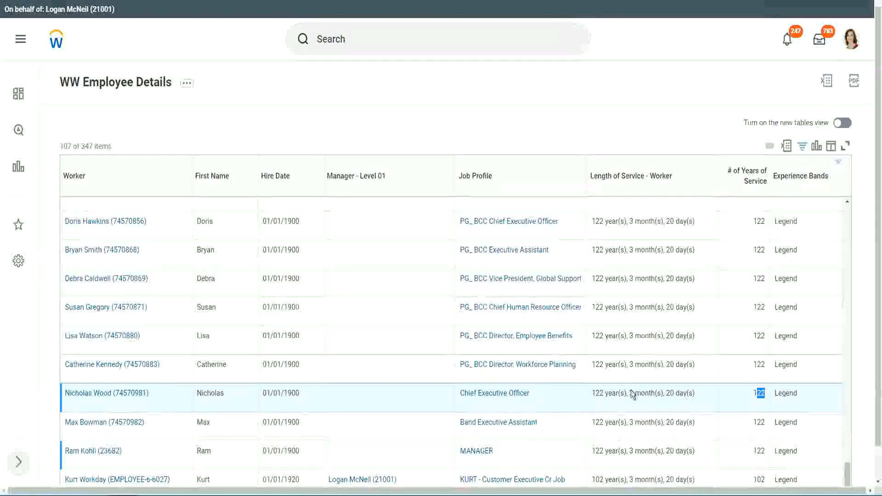
click(741, 366)
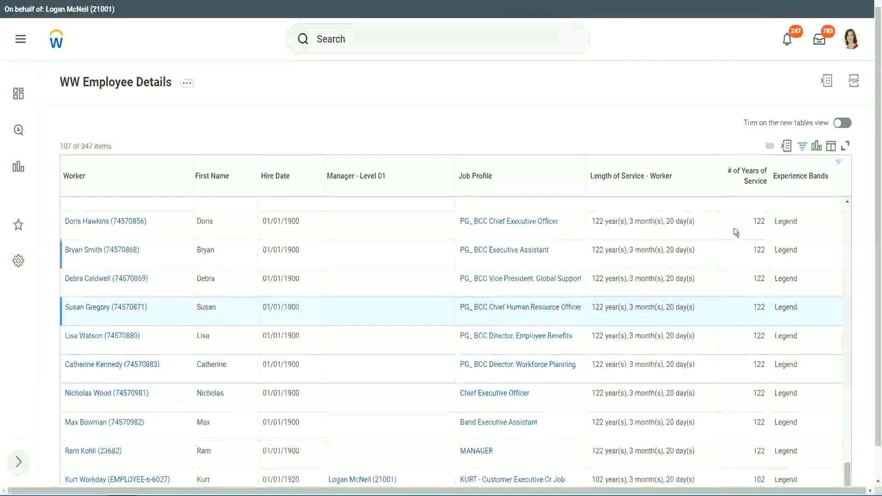
click(806, 181)
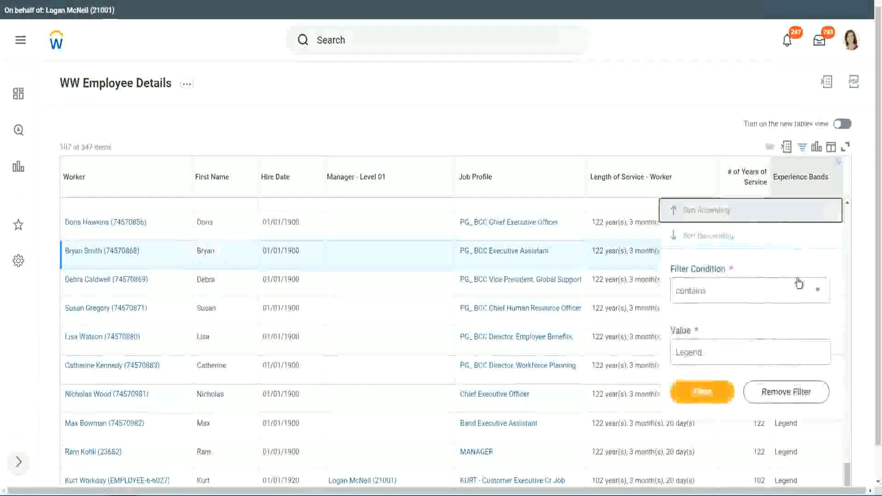
click(724, 356)
double_click(690, 352)
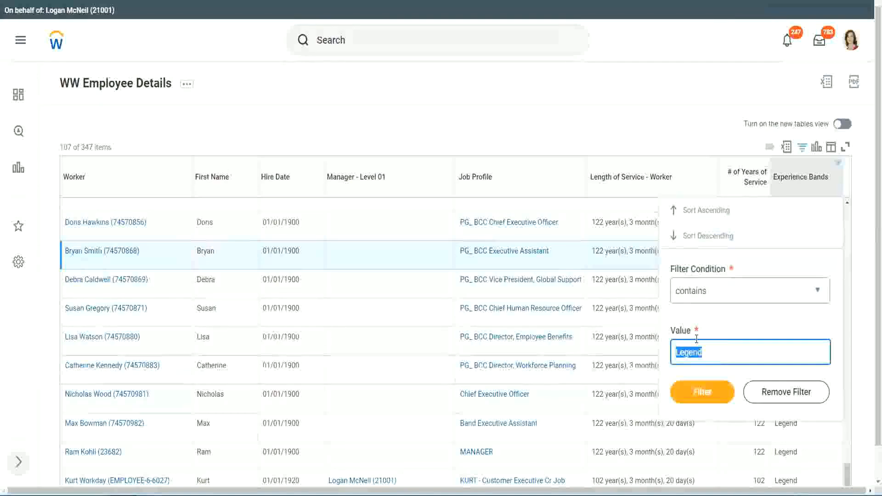
text(Ex)
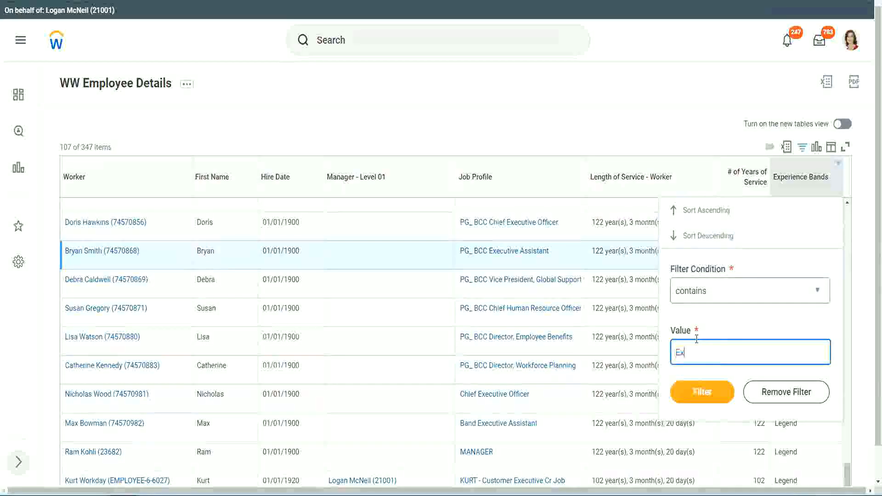
text(pe)
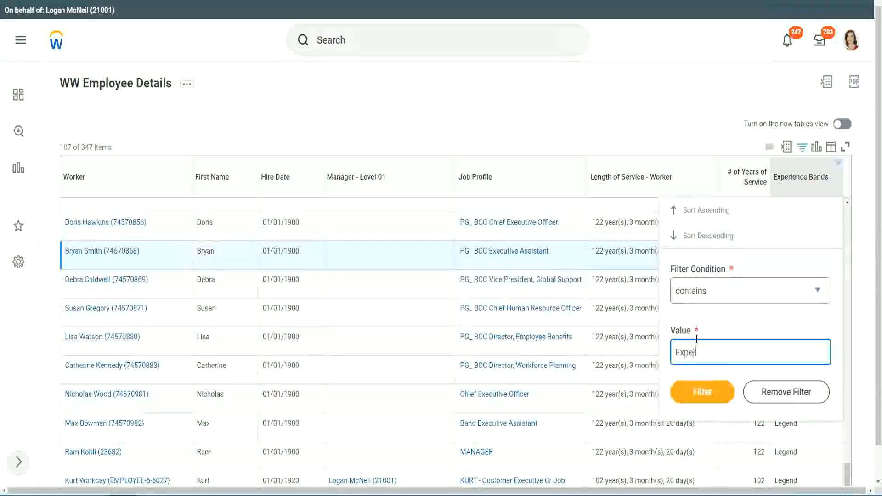
text(rienced)
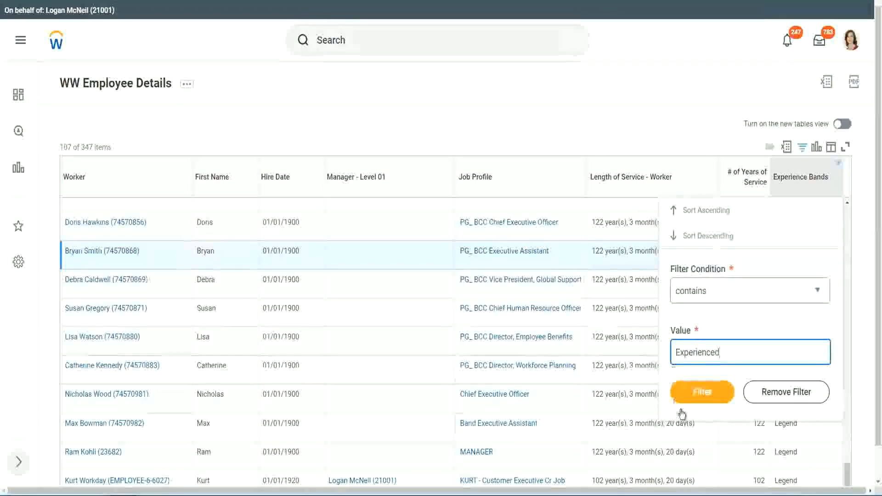
click(709, 390)
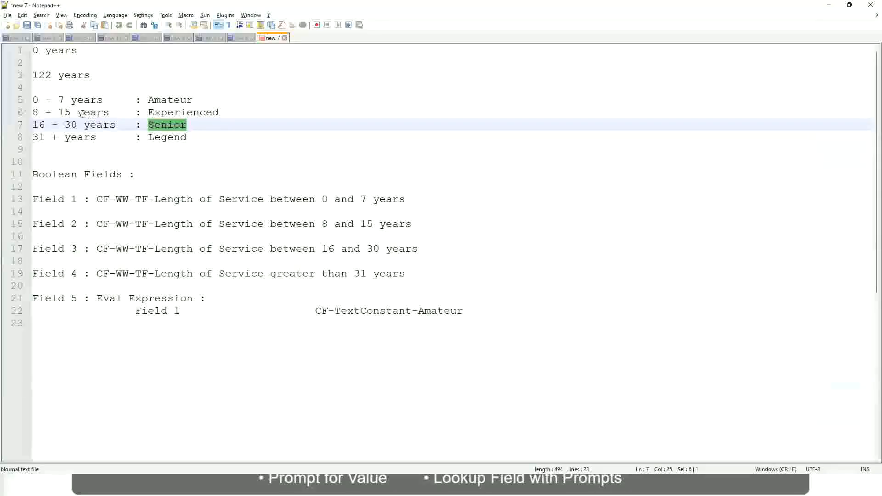
Check the Experienced year range in the Notepad++ notes and compare it with the filtered workers' years of service in the Workday report
click(81, 114)
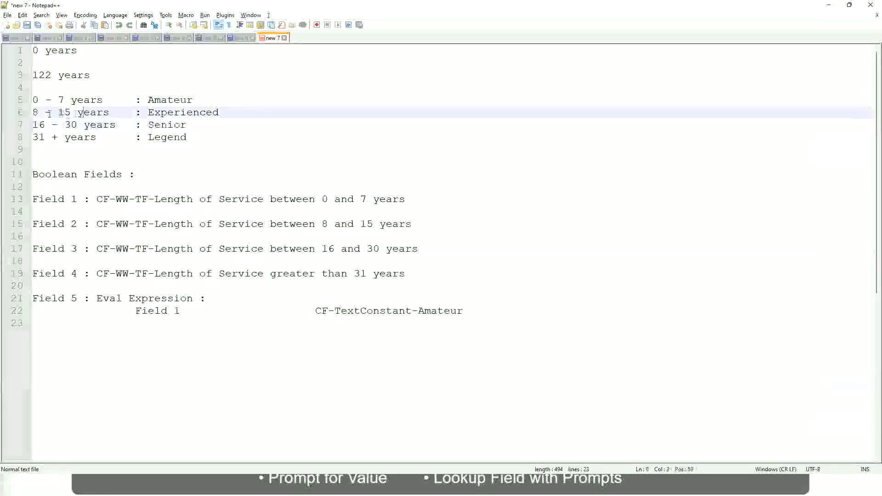
click(102, 114)
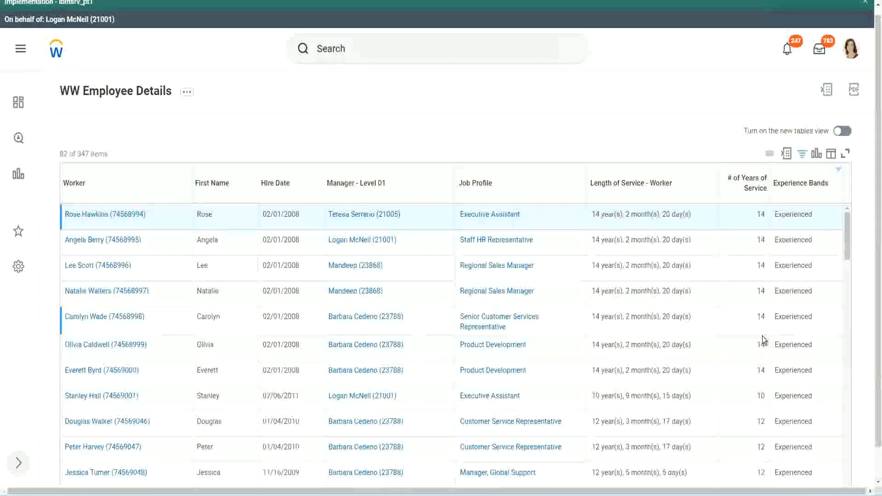
scroll(764, 338, down, 3)
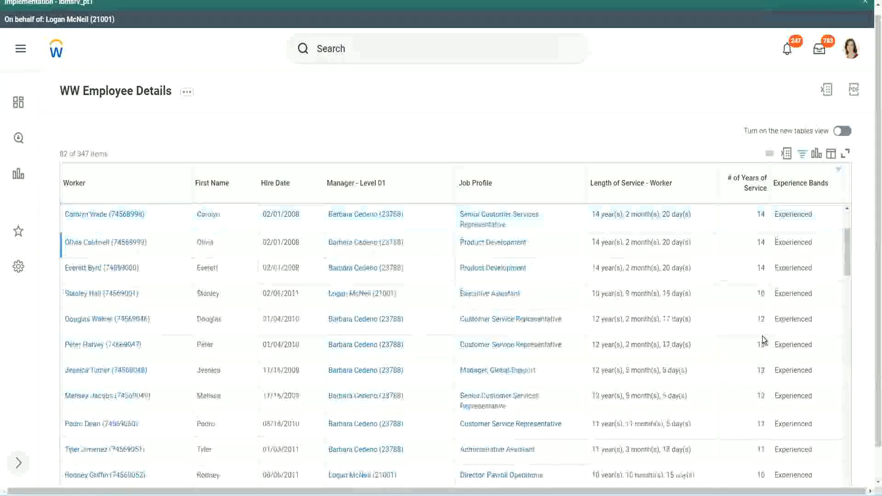
scroll(762, 340, down, 2)
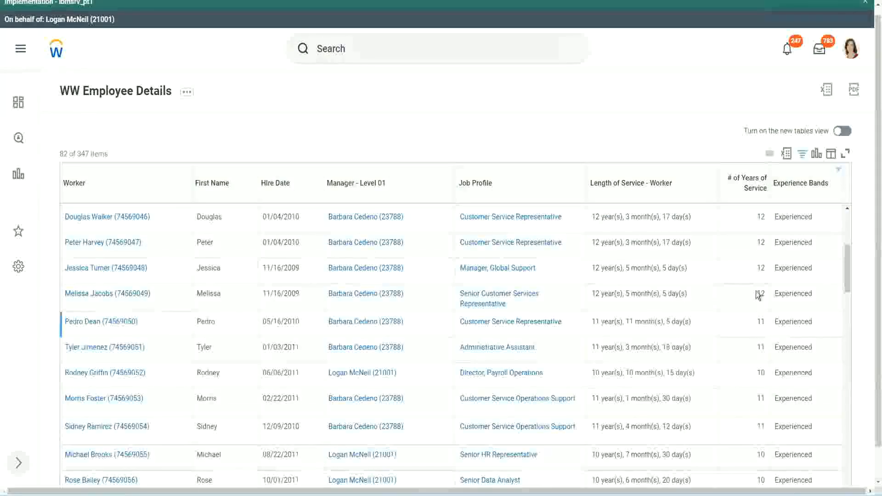
double_click(784, 244)
scroll(760, 315, down, 2)
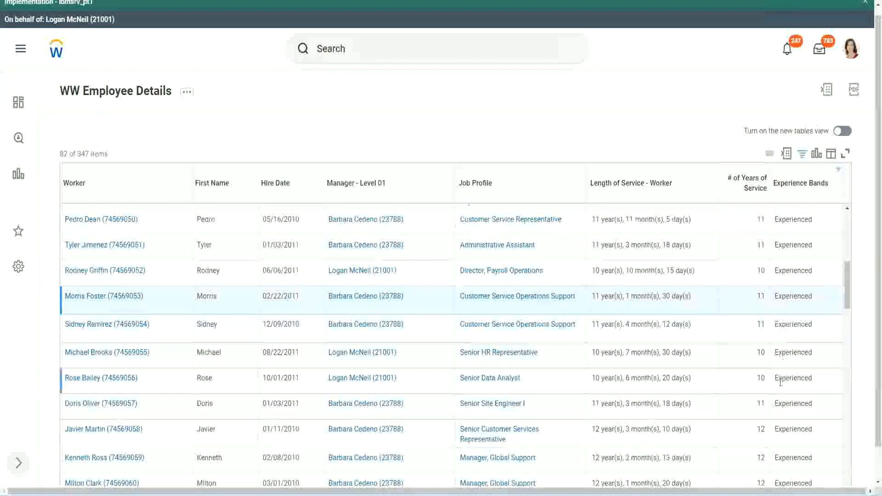
scroll(780, 381, down, 7)
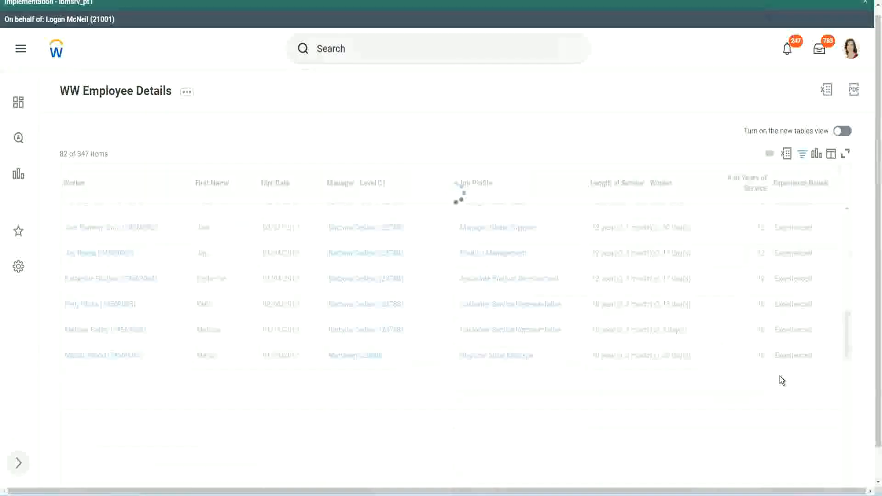